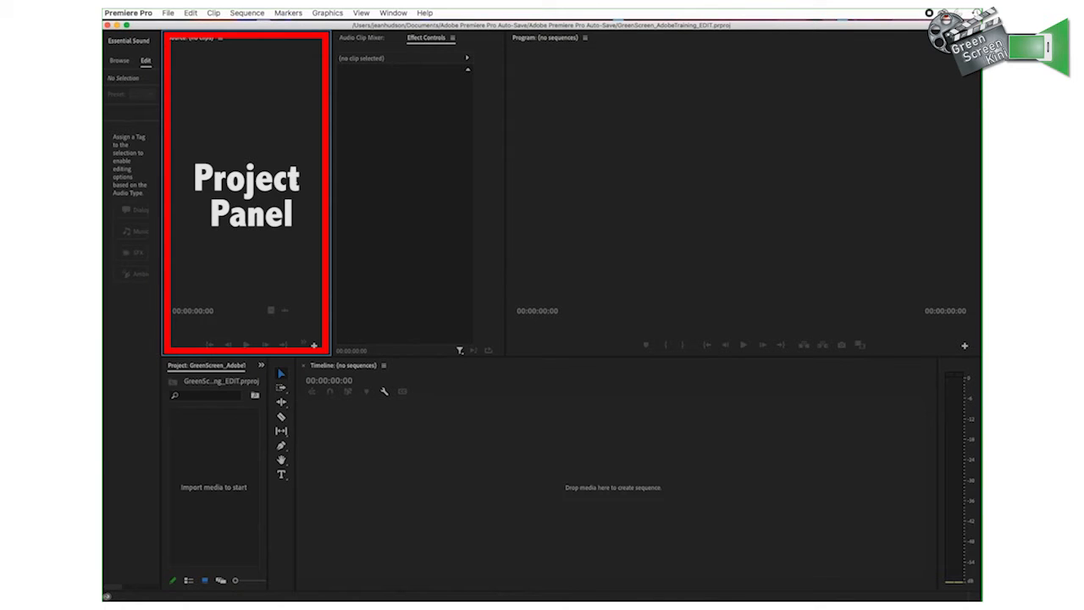
# Examine the workspace areas: Effect Controls, Program monitor, Effects, Tools and Timeline
pyautogui.click(394, 178)
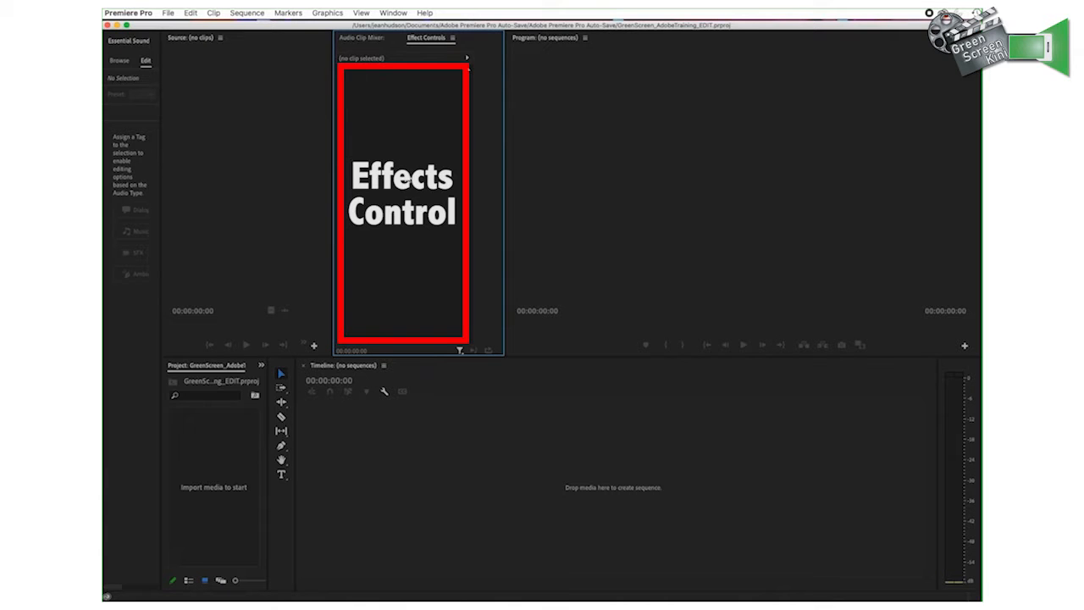
pyautogui.click(629, 194)
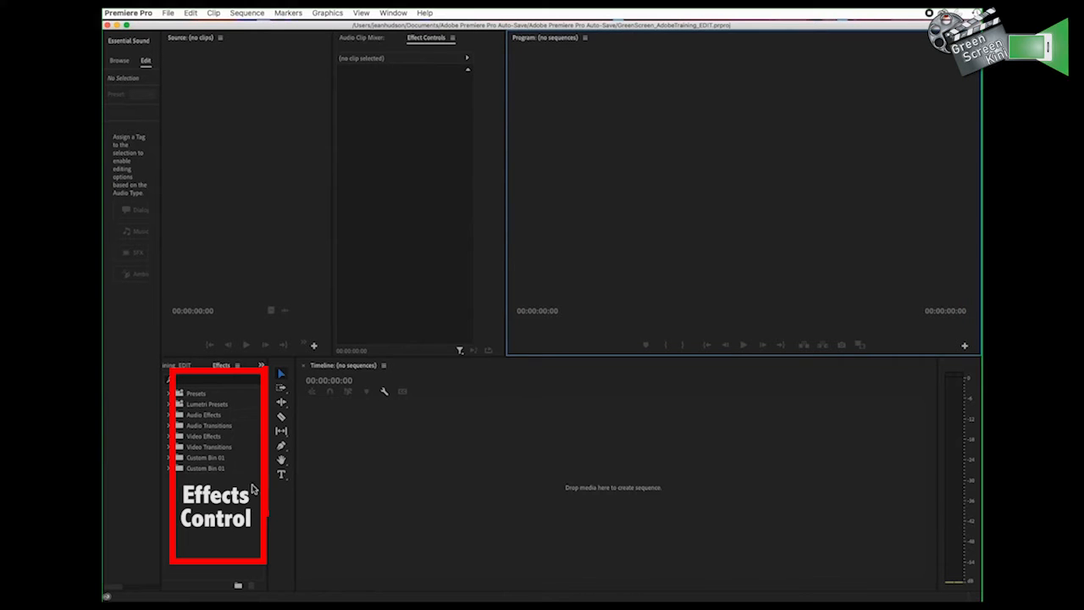
pyautogui.click(193, 499)
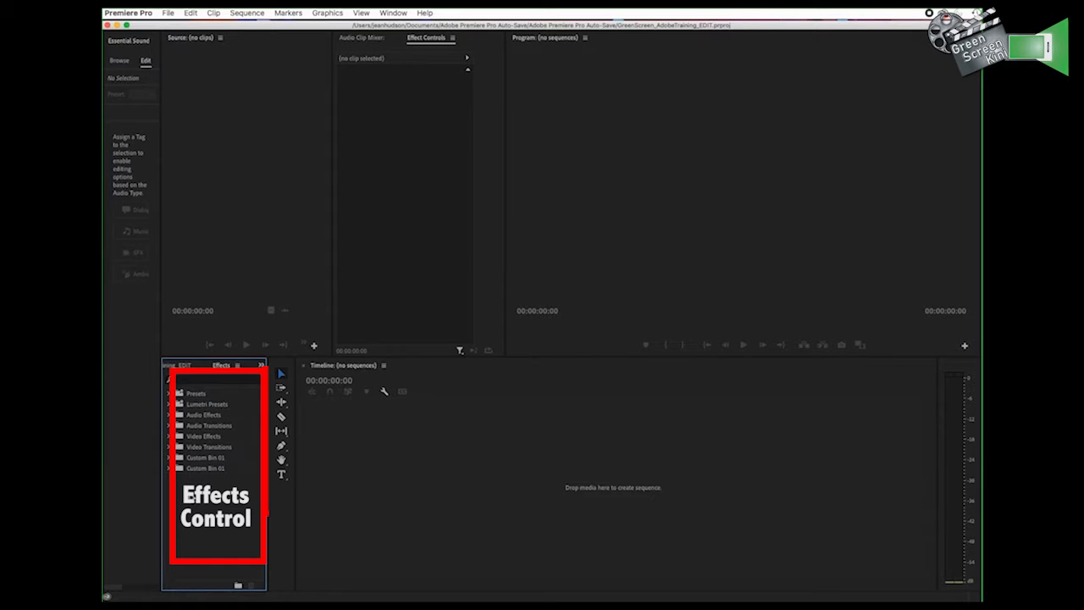
pyautogui.click(279, 504)
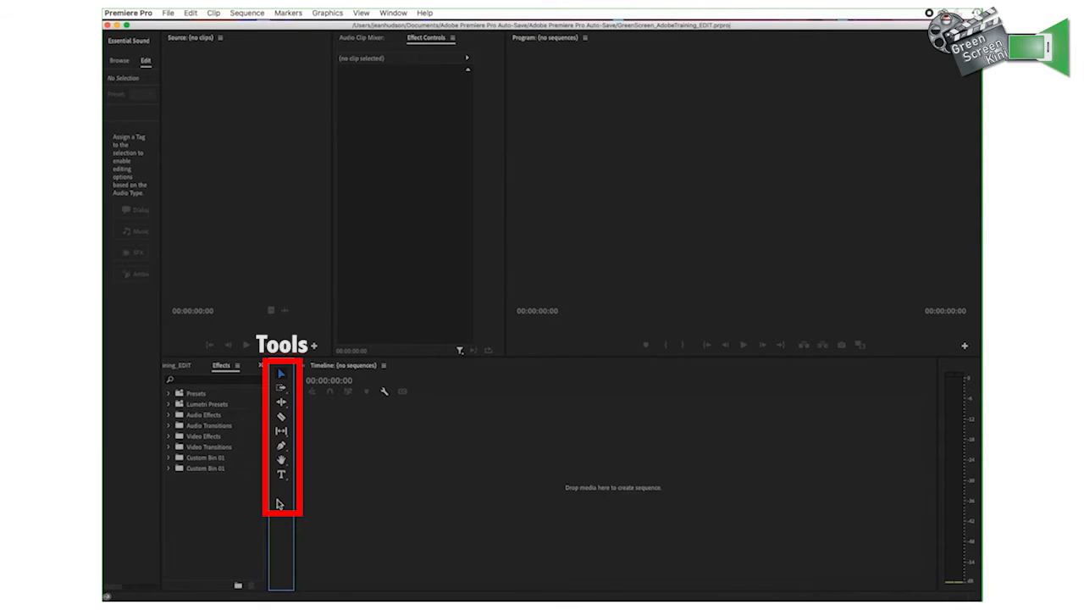
pyautogui.click(436, 458)
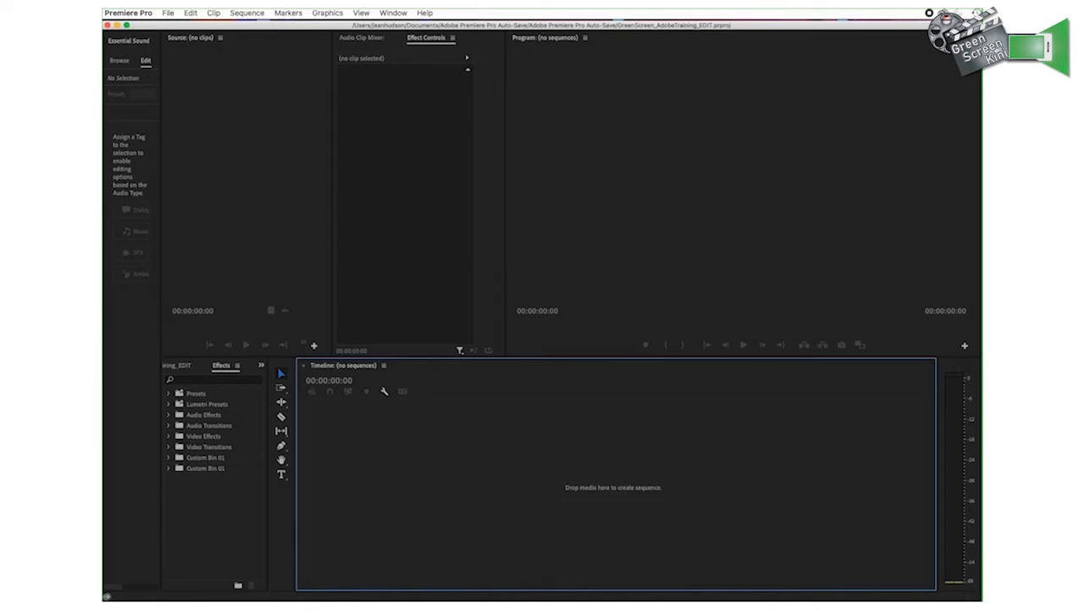
# Switch to Finder and import Greenscreen_Kini_Training-B.mp4 from the Green Screen Kini folder into the project
pyautogui.click(106, 194)
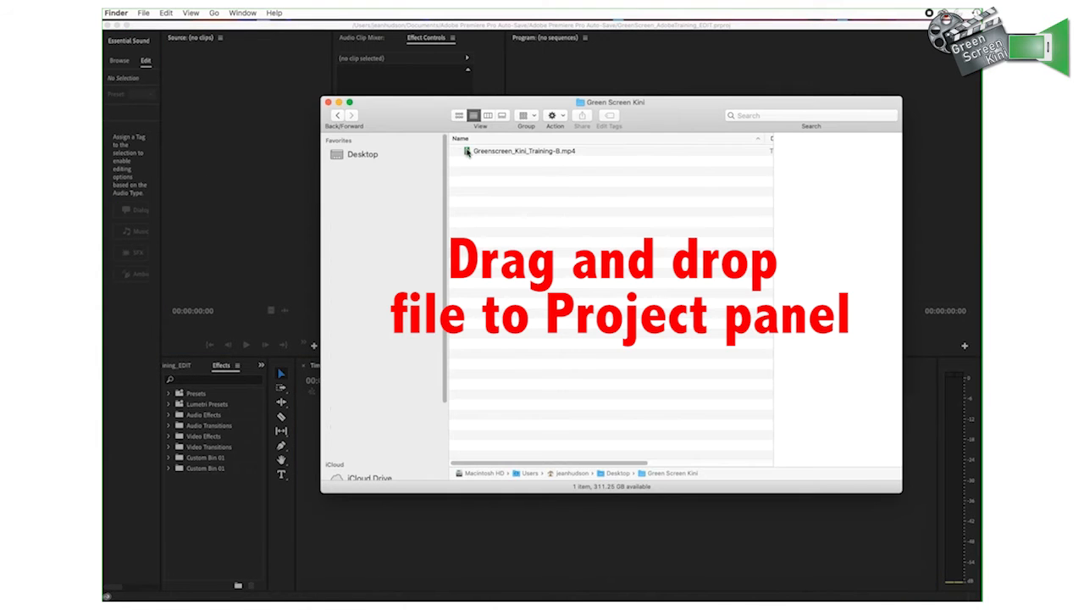
pyautogui.click(485, 151)
pyautogui.moveTo(486, 150); pyautogui.dragTo(224, 120)
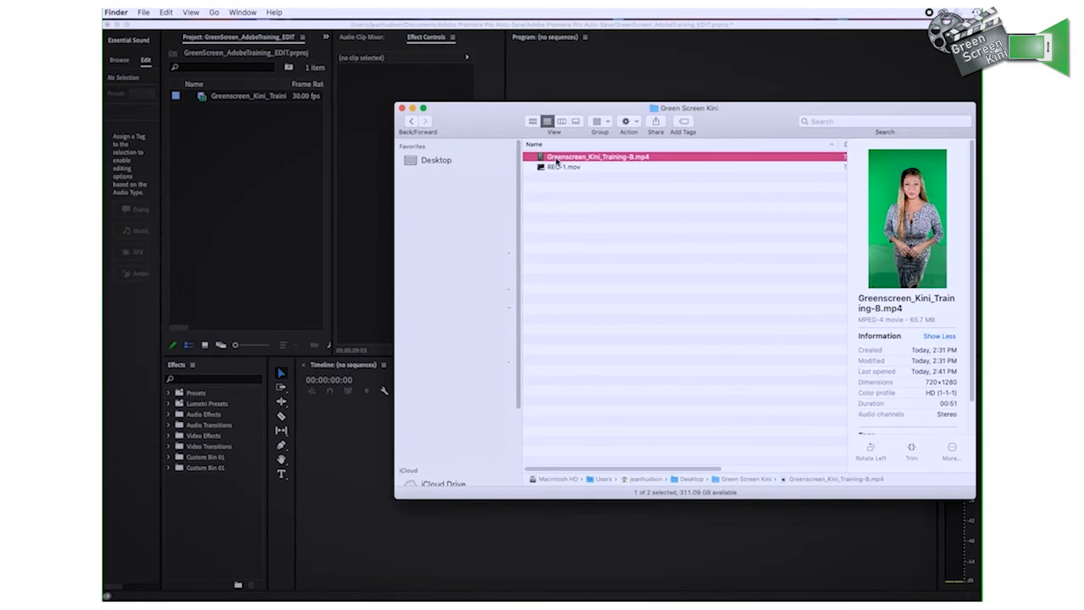
# Show the project media as icons, and return to the list view
pyautogui.click(204, 348)
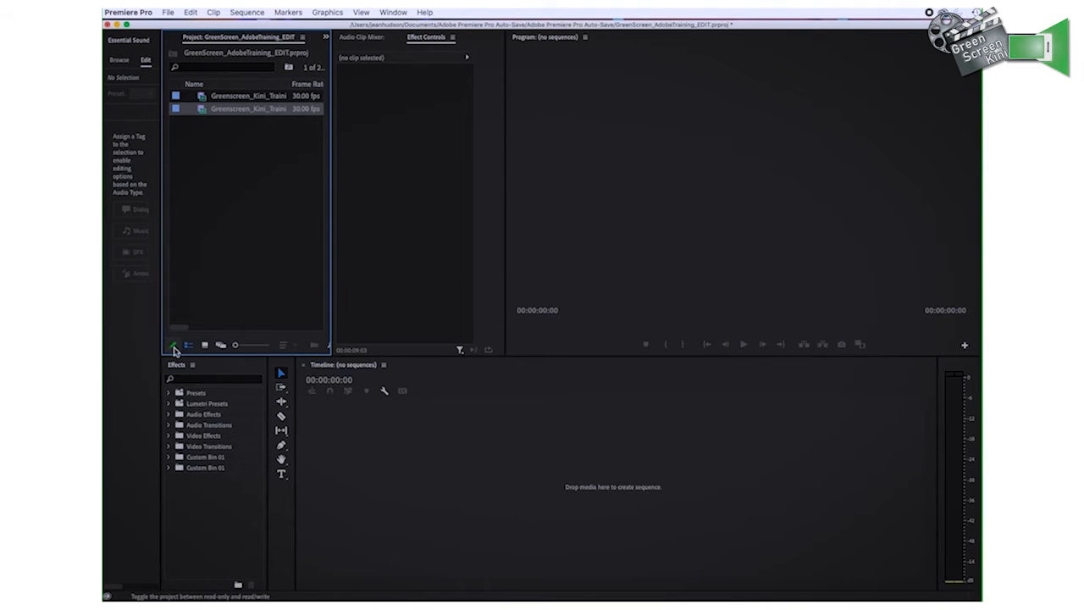
pyautogui.click(204, 345)
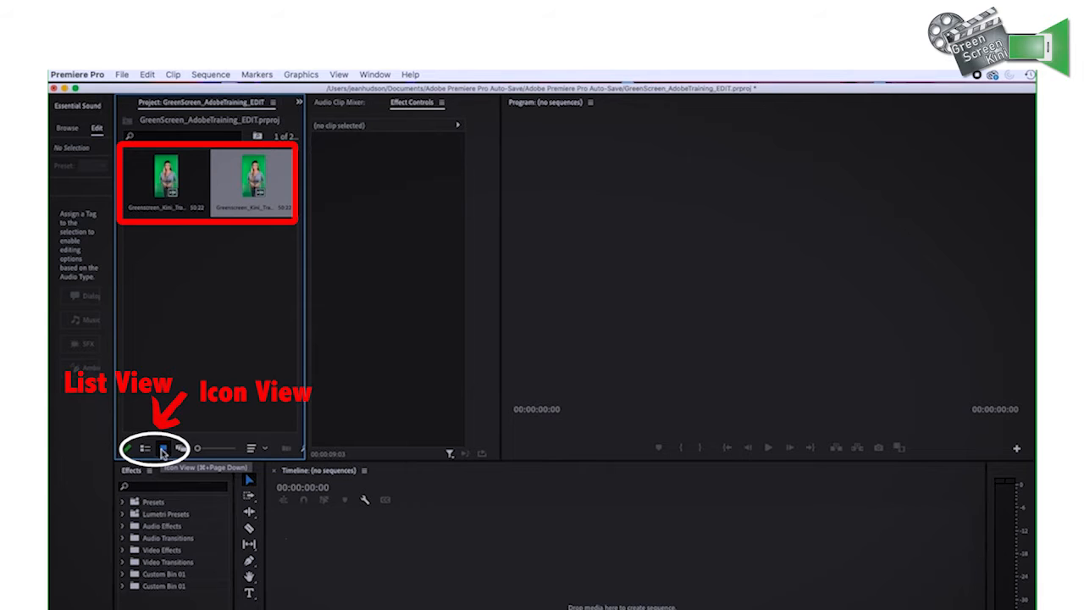
pyautogui.click(145, 448)
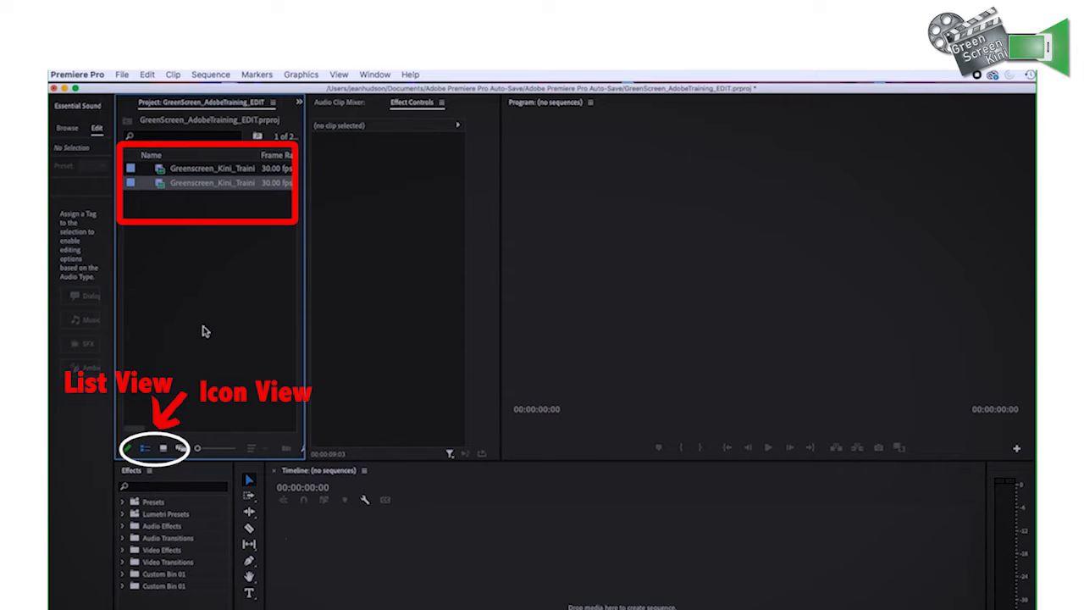
# Create a sequence from the imported Greenscreen_Kini_Training-B.mp4 clip and increase the height of audio track A1
pyautogui.click(190, 184)
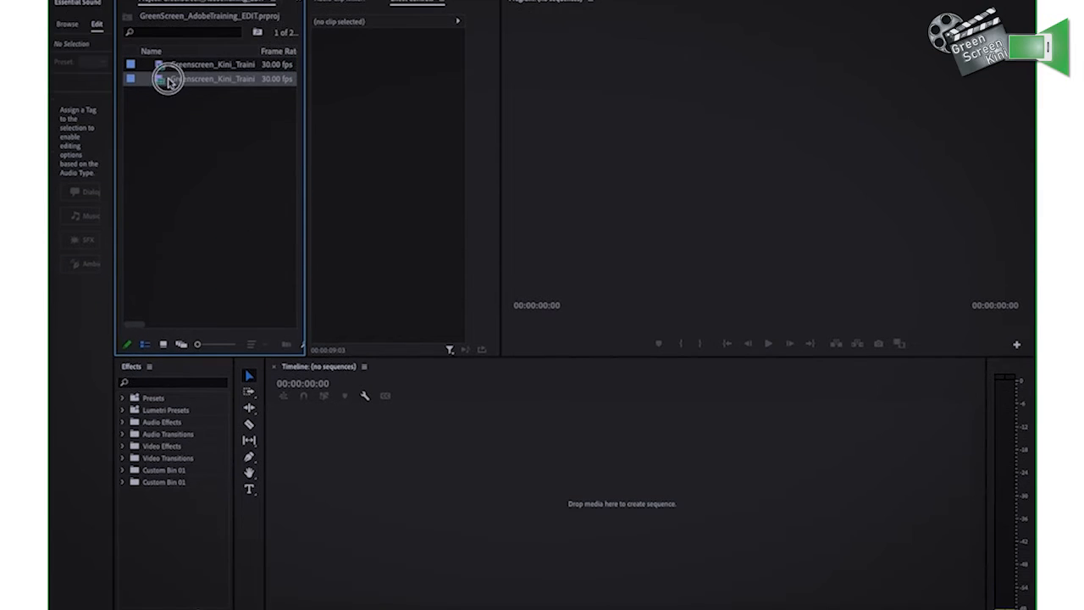
pyautogui.moveTo(212, 79); pyautogui.dragTo(493, 521)
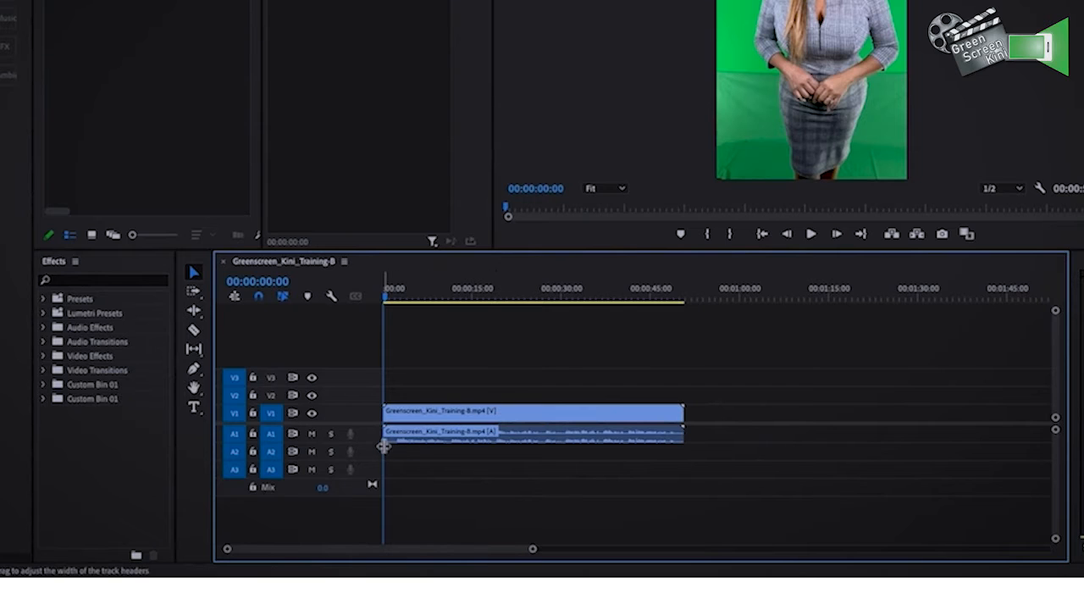
pyautogui.moveTo(378, 442); pyautogui.dragTo(381, 459)
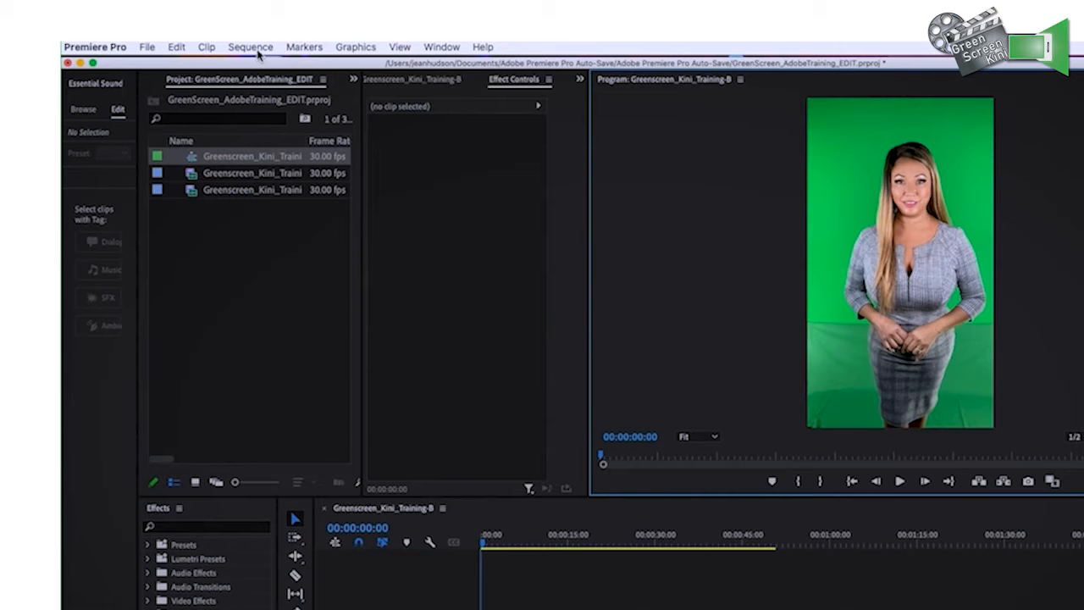
# Set the sequence frame size to 1920 horizontal by 1080 vertical, accepting deletion of the preview files
pyautogui.click(257, 49)
pyautogui.click(254, 66)
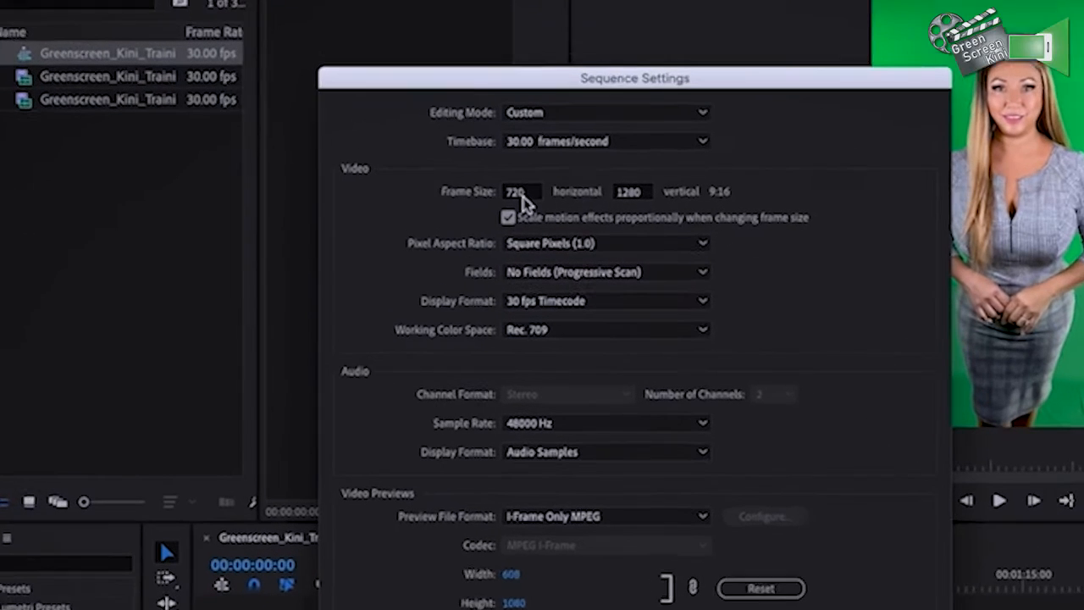
pyautogui.click(520, 188)
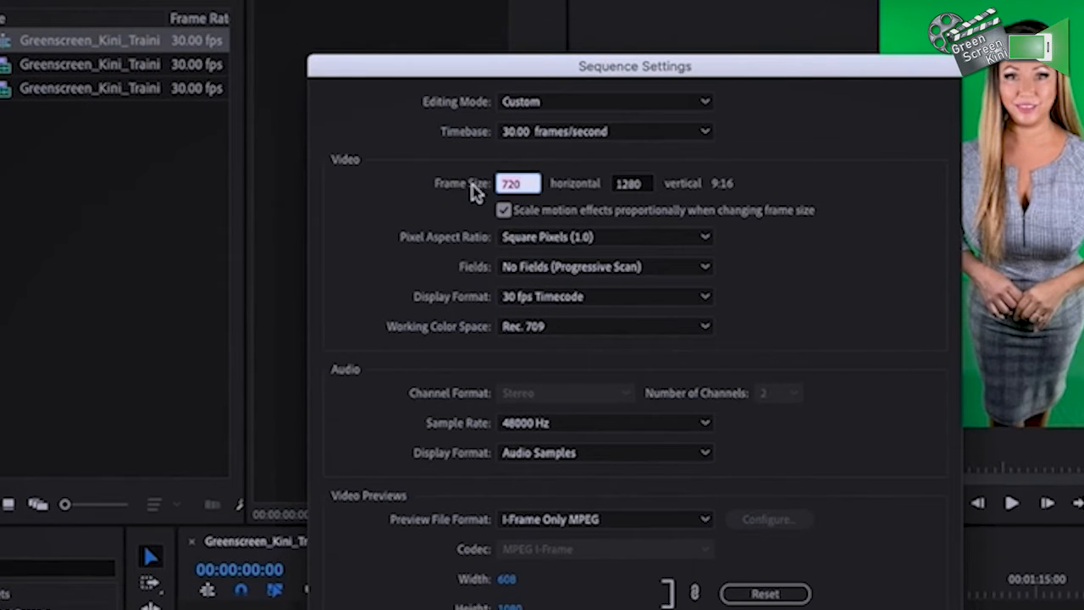
pyautogui.write('1920')
pyautogui.click(637, 183)
pyautogui.click(620, 186)
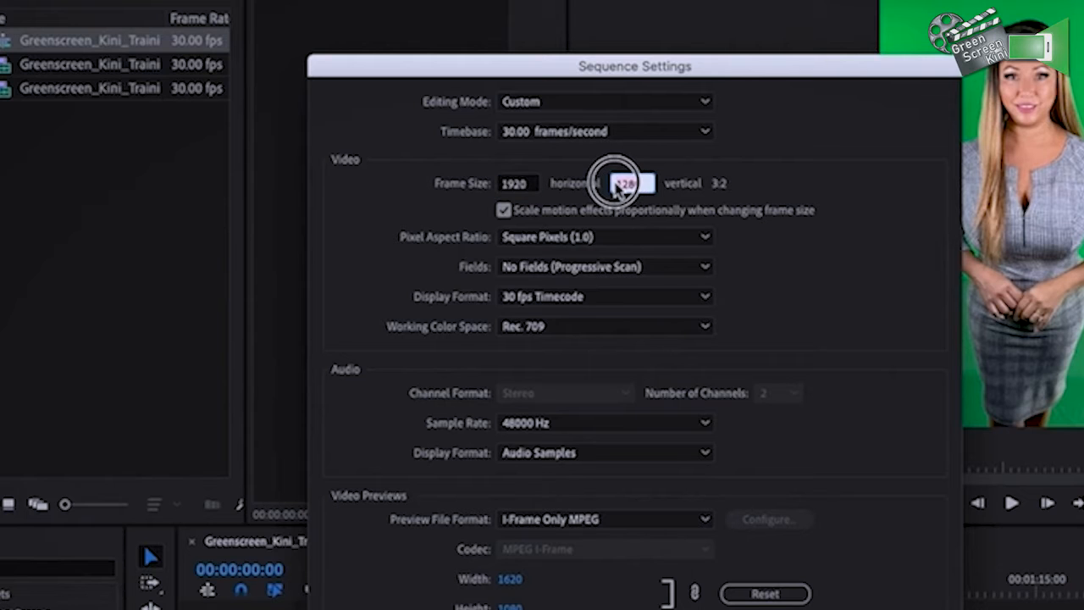
pyautogui.write('1080')
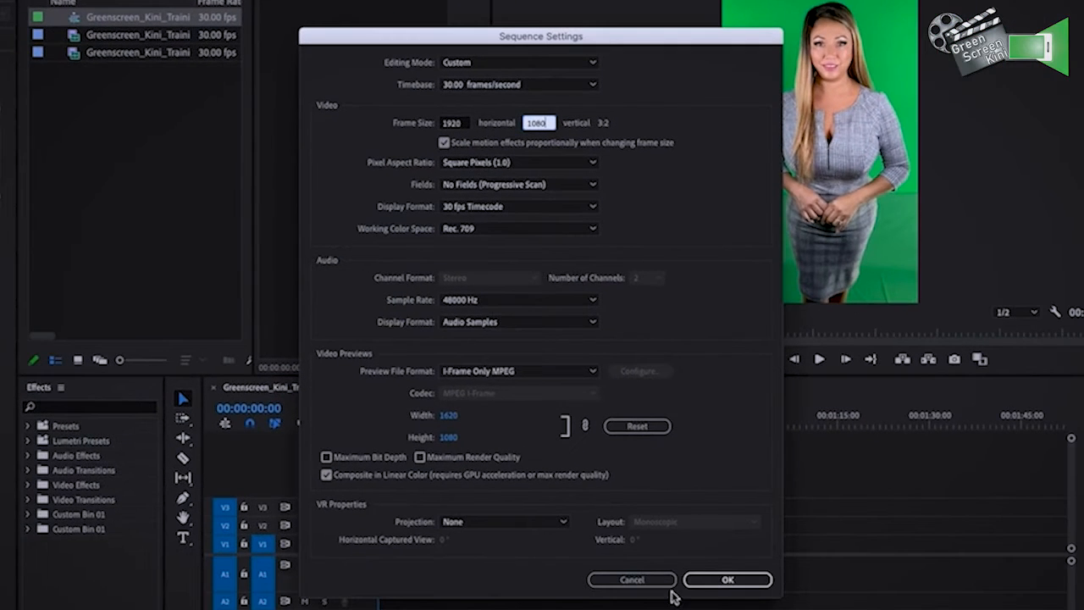
pyautogui.click(716, 580)
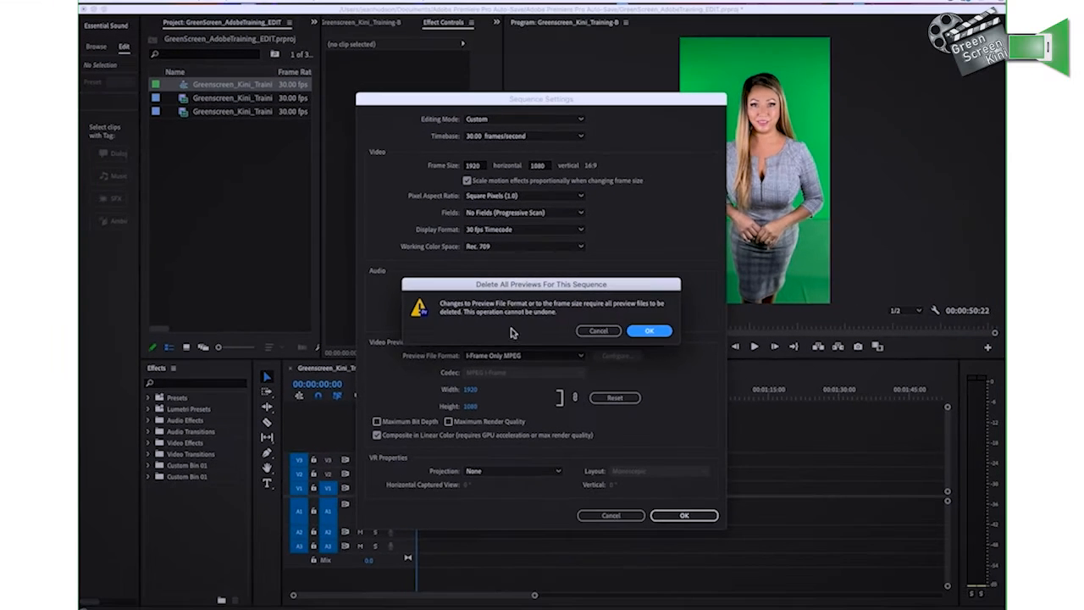
pyautogui.click(649, 331)
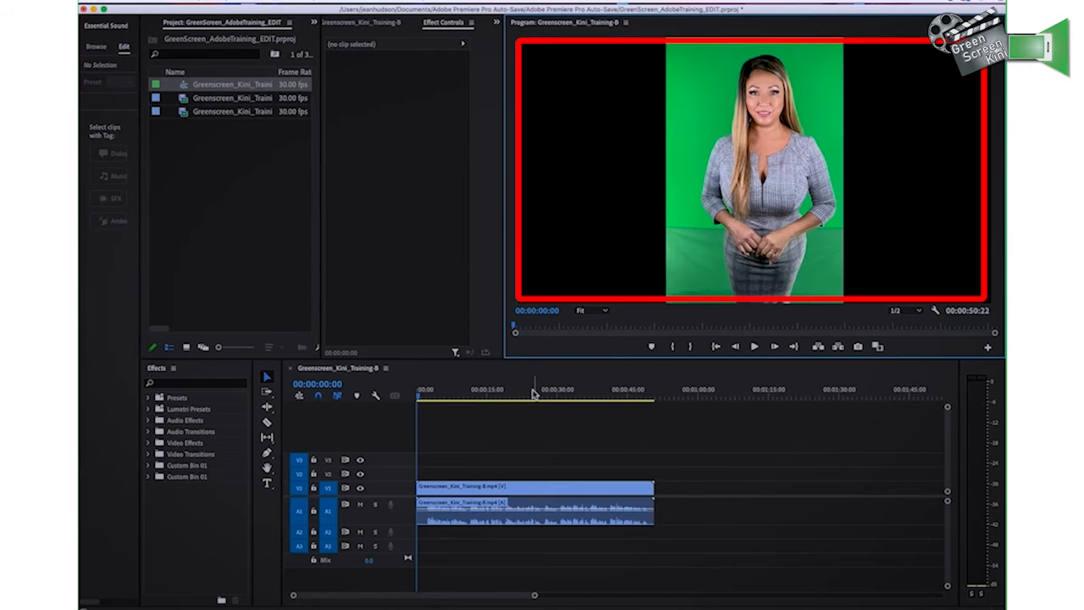
# Move the playhead to 00:00:05:09 and move the green screen video clip up to track V3
pyautogui.moveTo(425, 392)
pyautogui.mouseDown()
pyautogui.moveTo(532, 395)
pyautogui.moveTo(397, 395)
pyautogui.moveTo(442, 395)
pyautogui.mouseUp()
pyautogui.moveTo(452, 486); pyautogui.dragTo(452, 464)
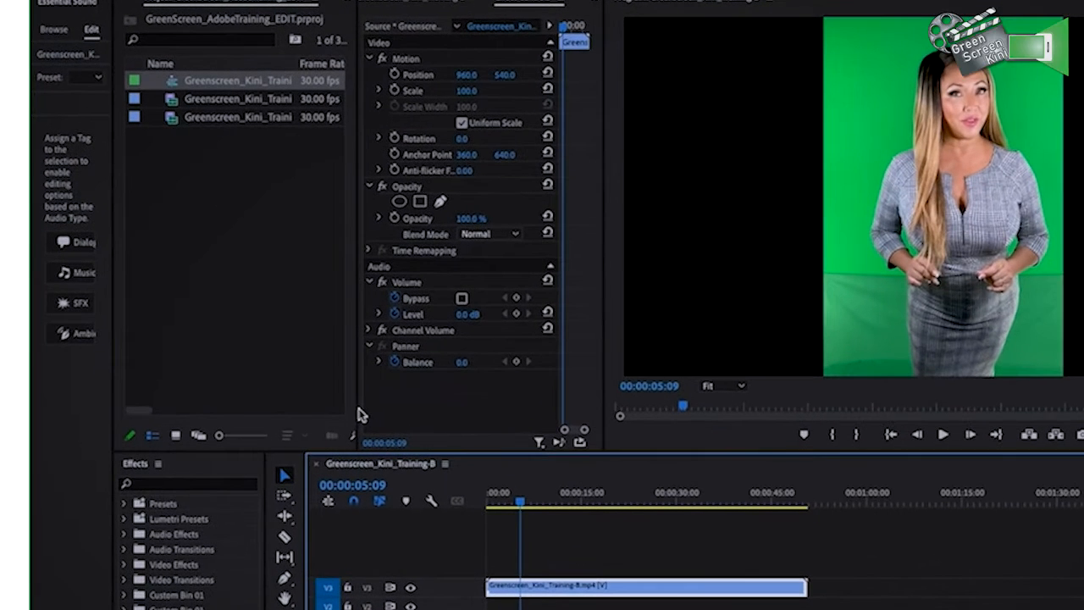
# Widen the project area and create a near-white color matte named WHITE BACKGROUND
pyautogui.moveTo(321, 331); pyautogui.dragTo(367, 328)
pyautogui.moveTo(419, 410); pyautogui.dragTo(434, 409)
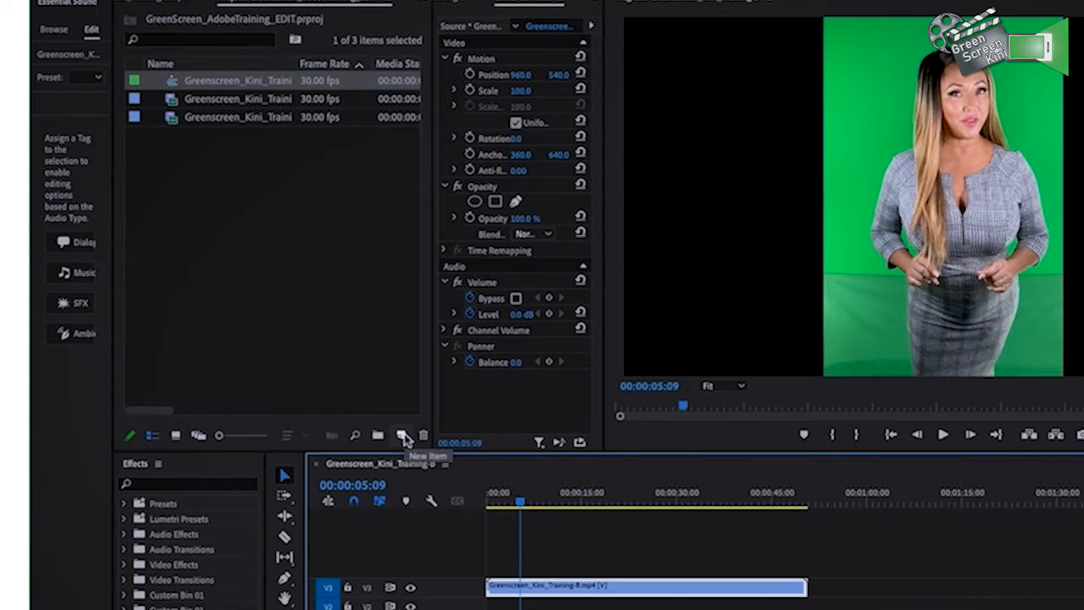
pyautogui.click(410, 434)
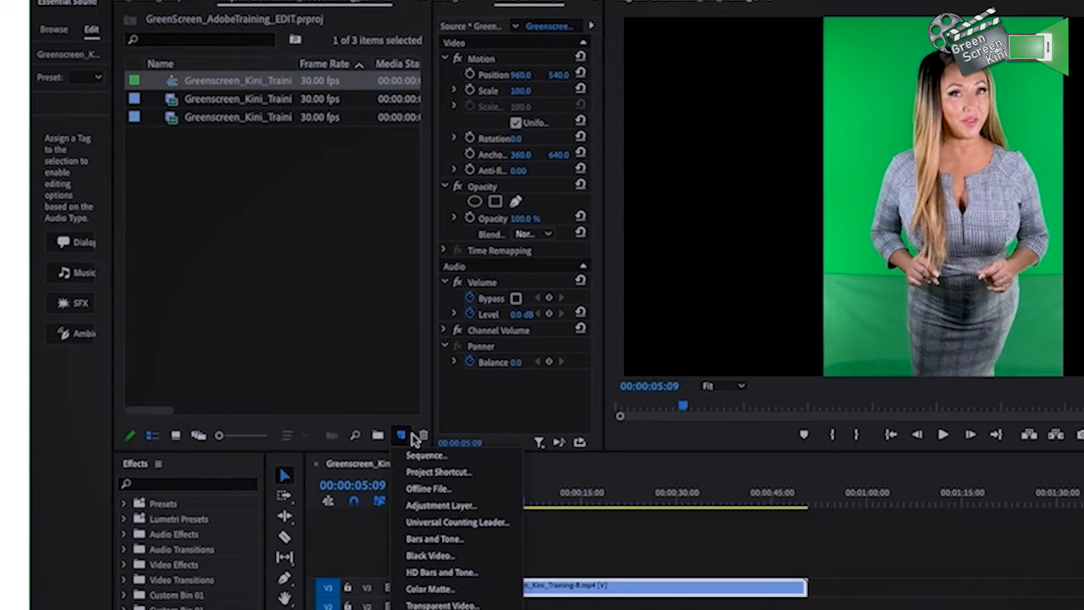
pyautogui.click(419, 587)
pyautogui.click(745, 447)
pyautogui.click(616, 491)
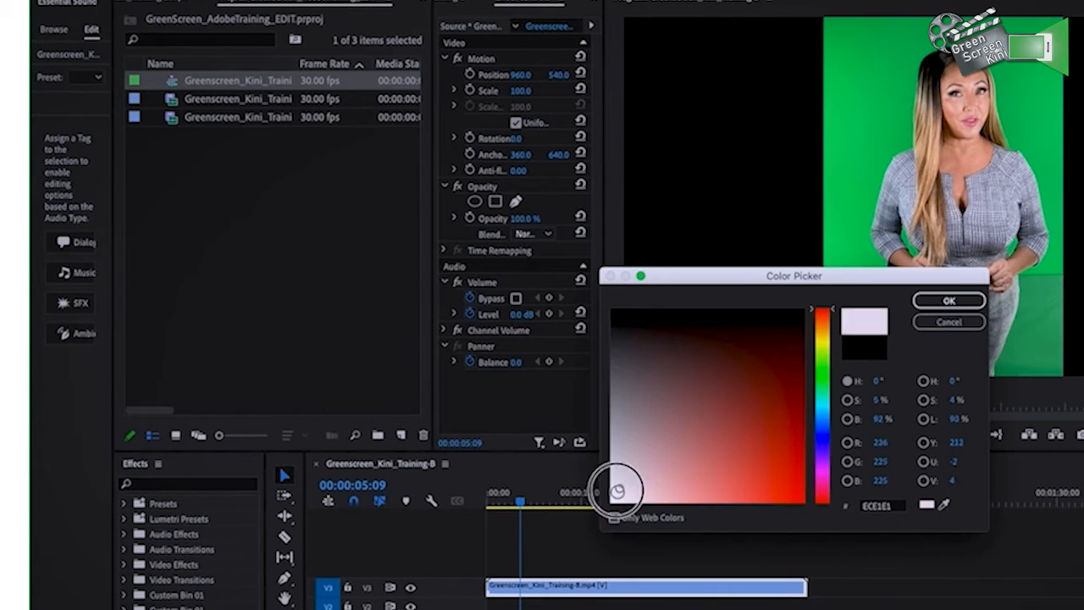
pyautogui.click(950, 301)
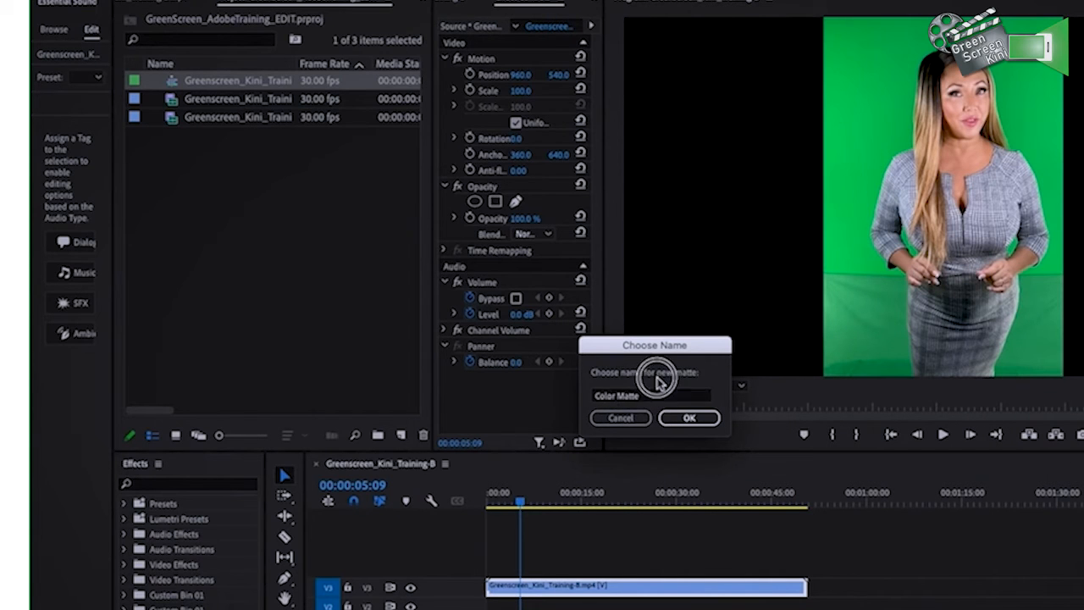
pyautogui.write('WHITE BACKGROUND')
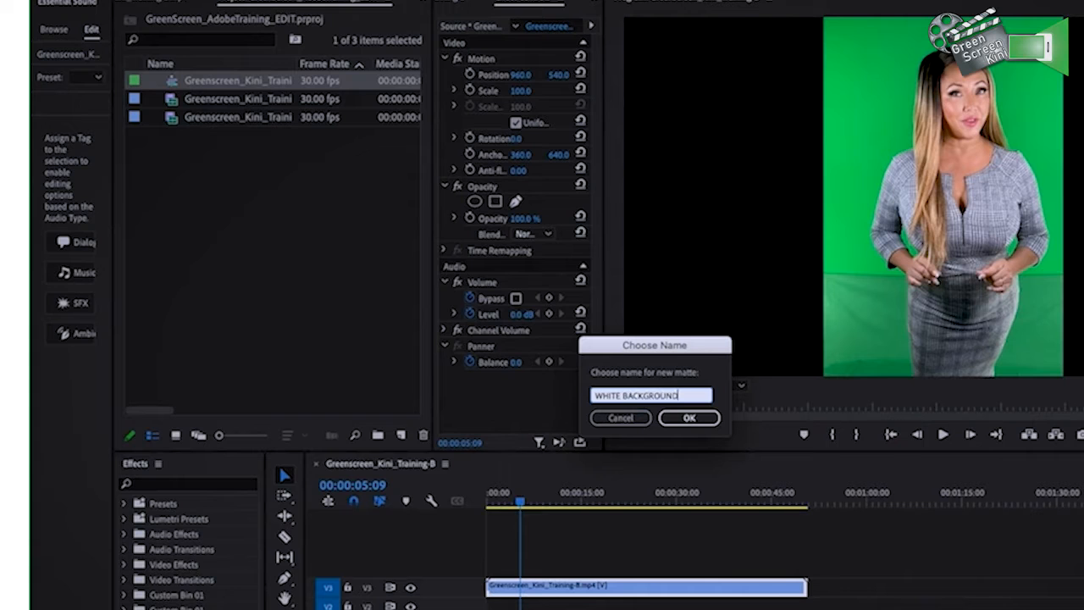
pyautogui.click(690, 417)
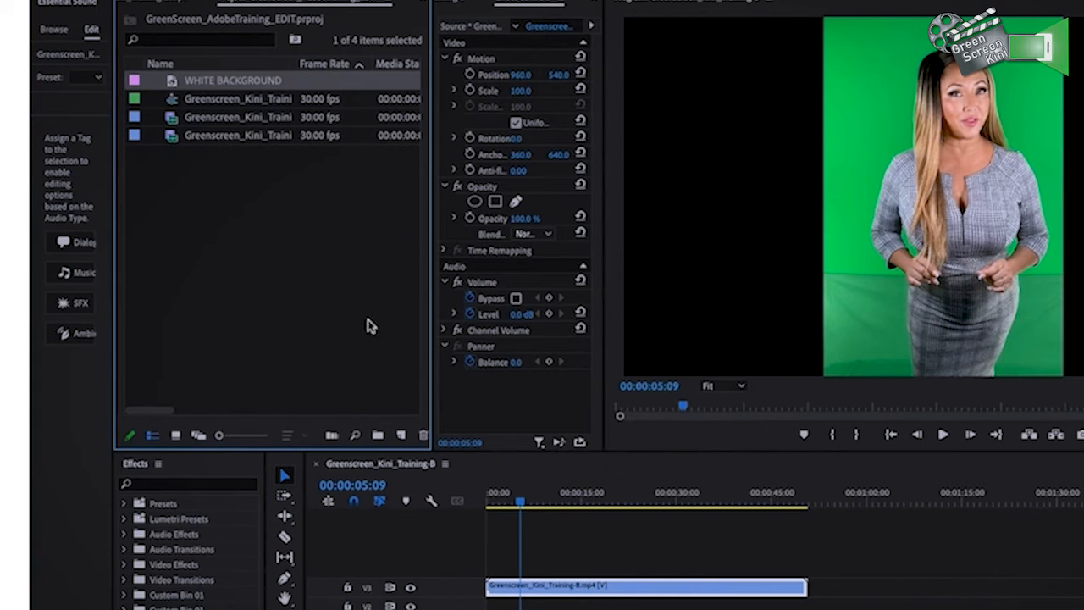
# Place the WHITE BACKGROUND matte on track V1 and extend it to the end of the green screen clip
pyautogui.click(175, 82)
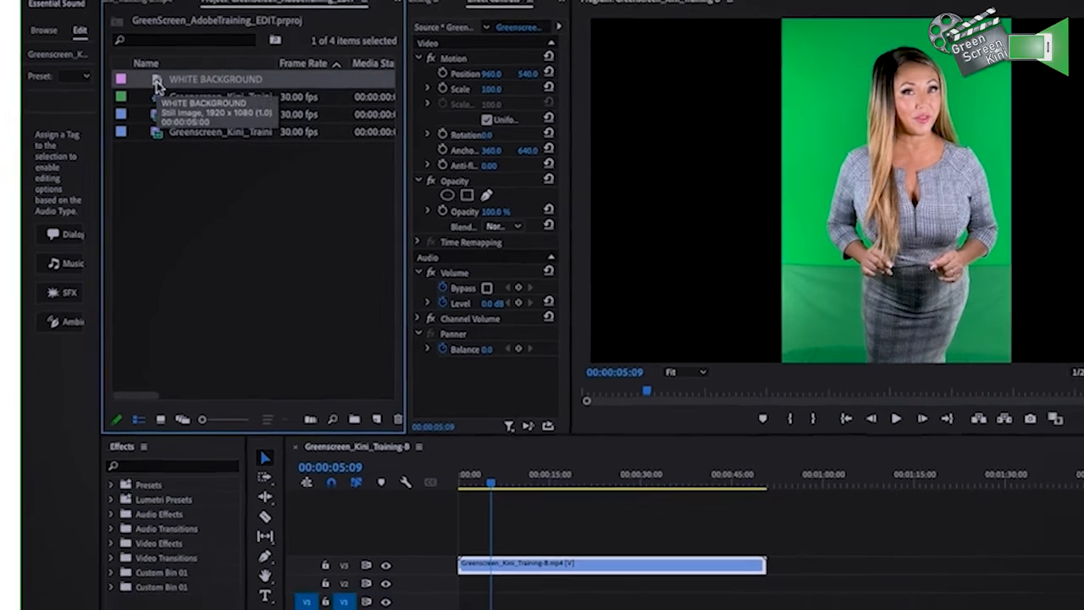
pyautogui.moveTo(157, 85); pyautogui.dragTo(466, 603)
pyautogui.moveTo(422, 548); pyautogui.dragTo(675, 550)
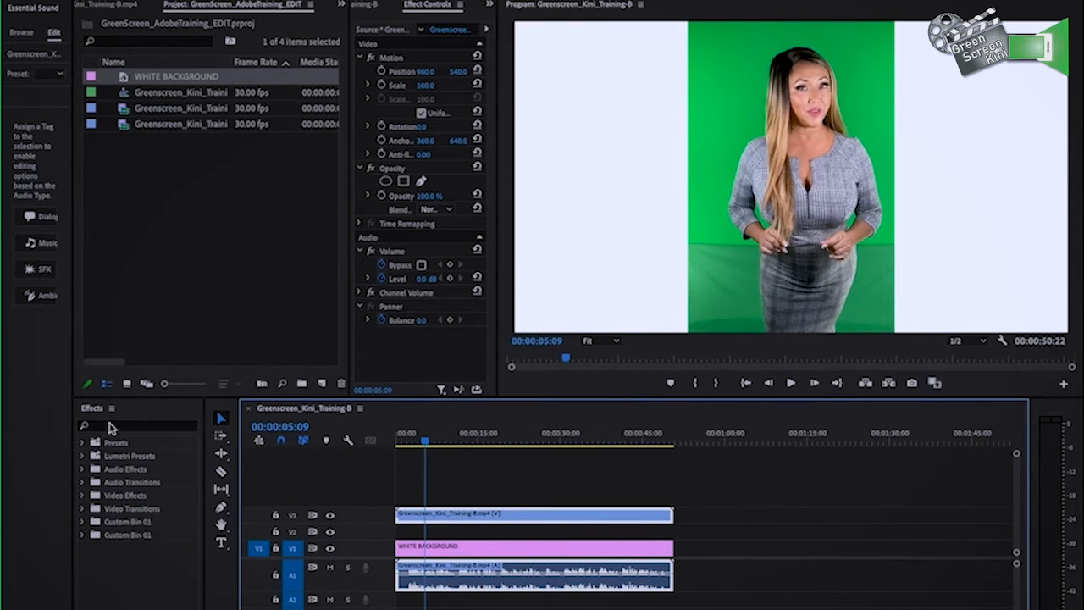
# Widen the Effect Controls and set the green screen clip's scale to 81
pyautogui.click(110, 427)
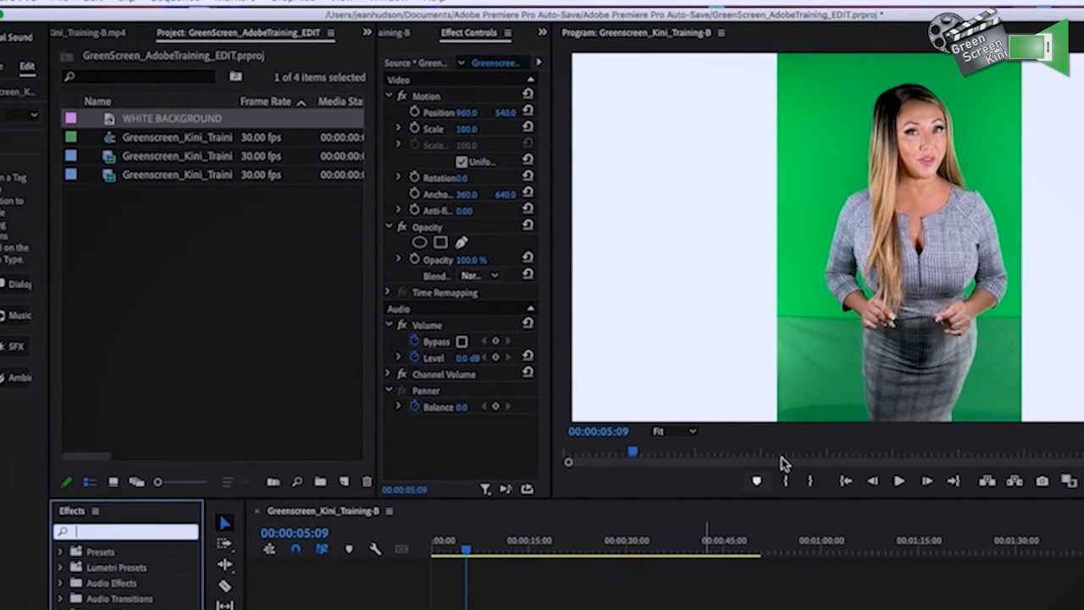
pyautogui.moveTo(379, 138); pyautogui.dragTo(284, 138)
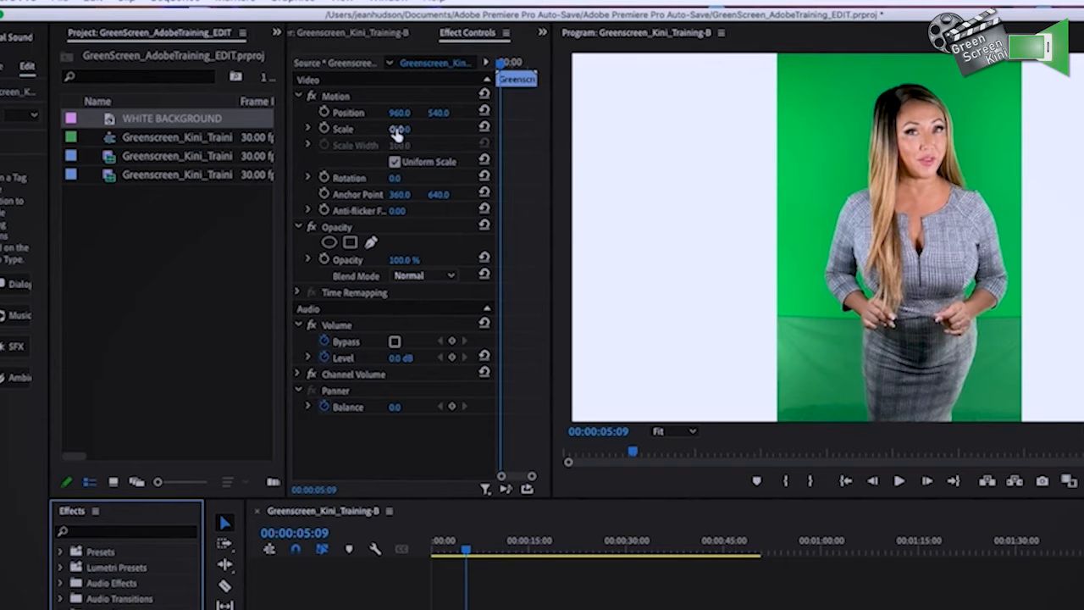
pyautogui.moveTo(396, 132)
pyautogui.mouseDown()
pyautogui.moveTo(405, 131)
pyautogui.moveTo(380, 132)
pyautogui.mouseUp()
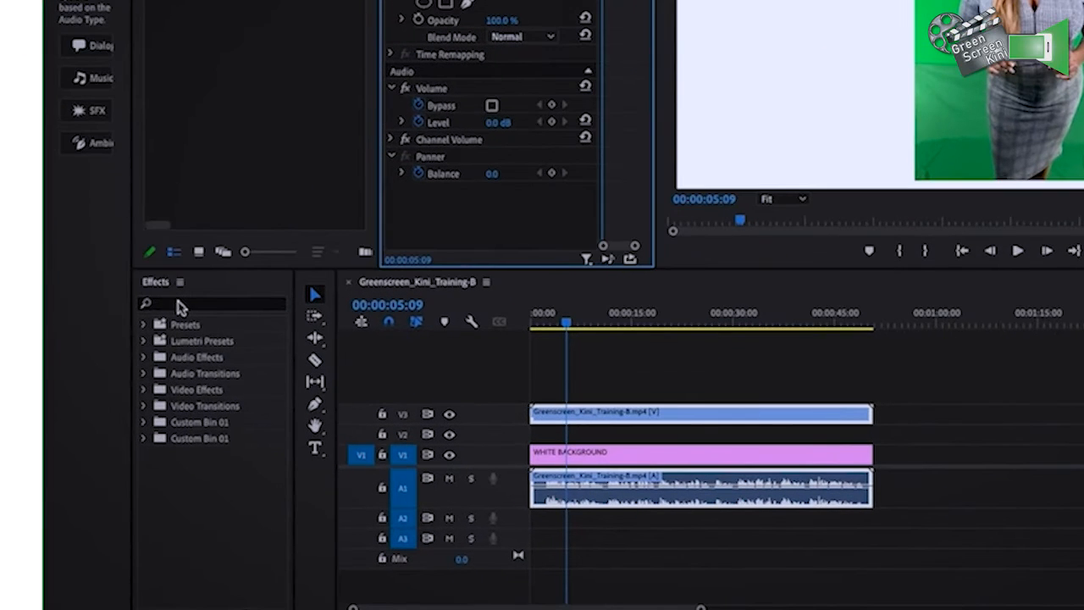
# Search the effects for "ultra", apply Ultra Key to the green screen clip on V3, and select it in the clip's effects
pyautogui.click(169, 301)
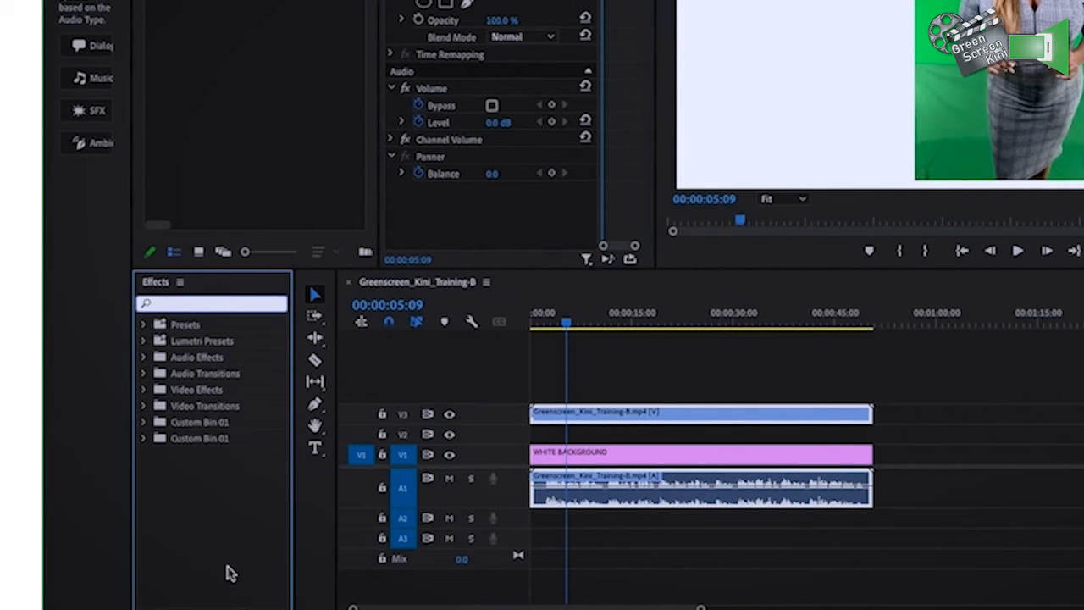
pyautogui.write('ultra')
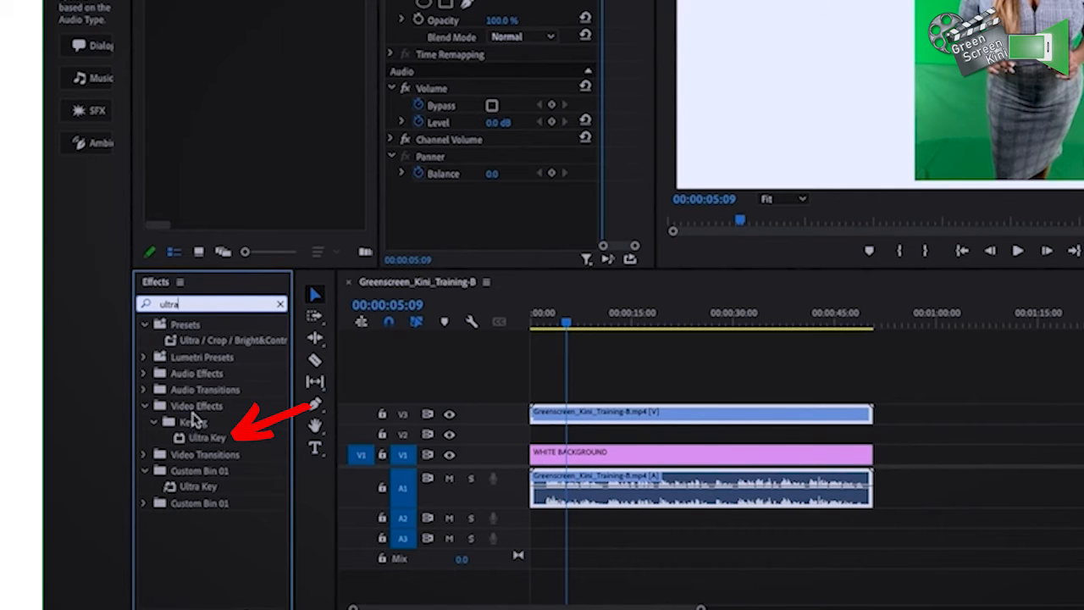
pyautogui.click(193, 411)
pyautogui.click(189, 424)
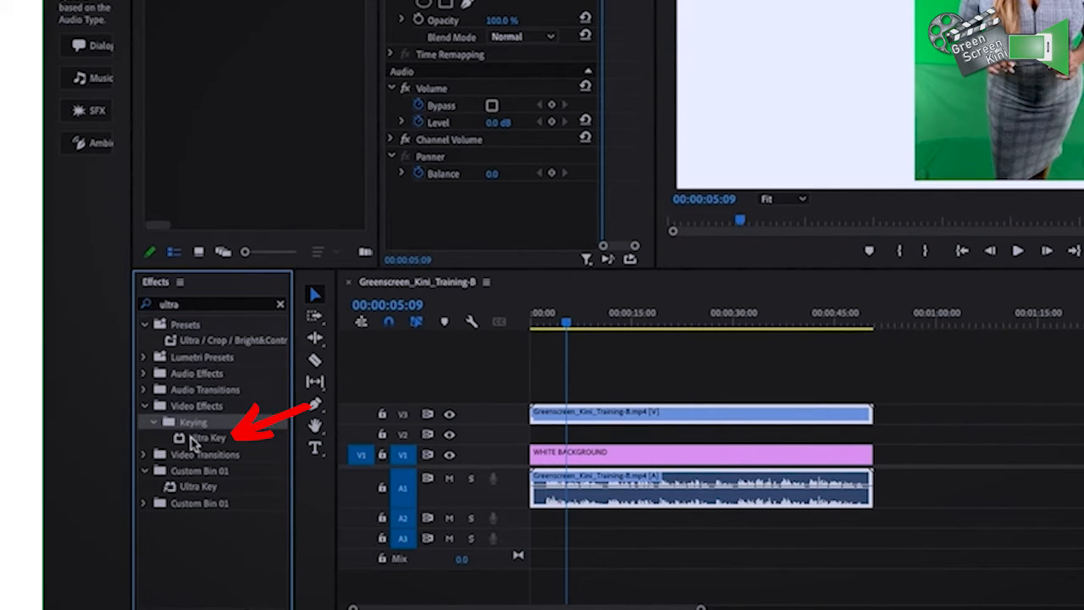
pyautogui.click(187, 439)
pyautogui.moveTo(187, 441); pyautogui.dragTo(552, 413)
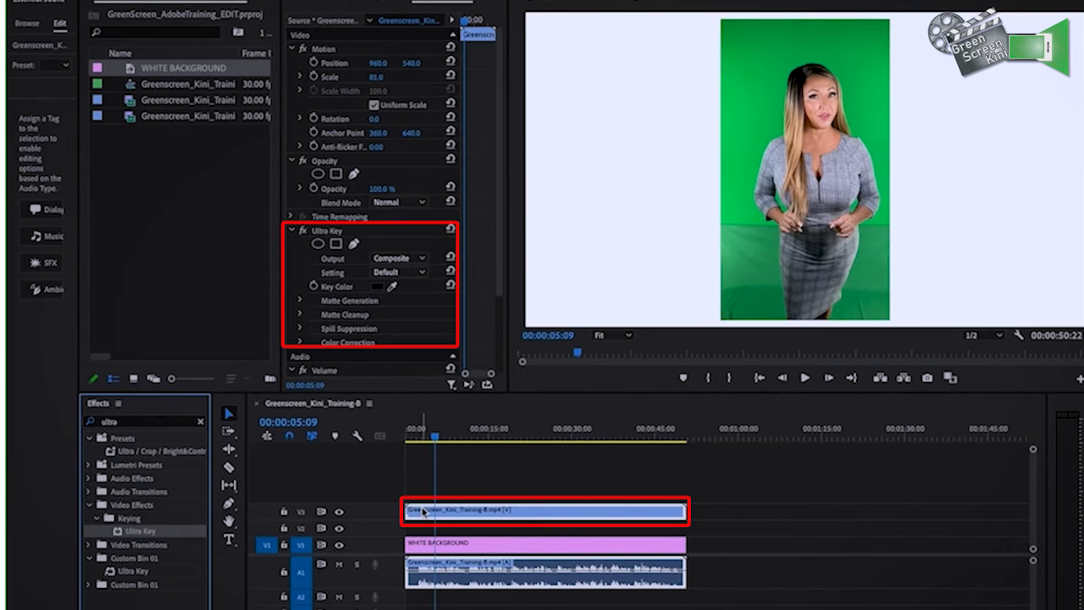
pyautogui.click(321, 232)
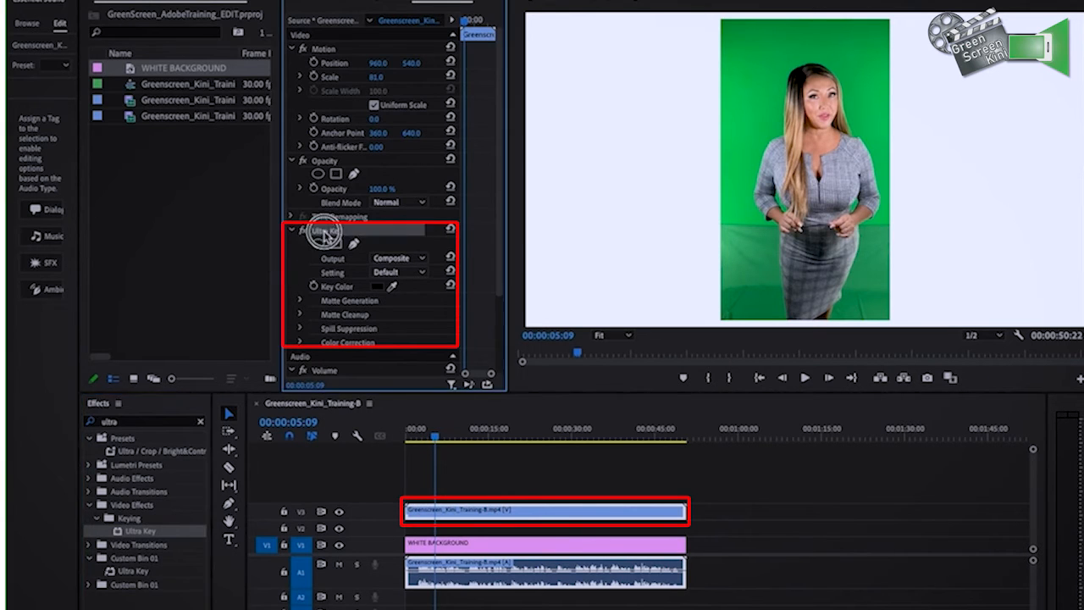
# Collapse the clip's Motion and Opacity settings and sample the green backdrop beside the woman as the Ultra Key color
pyautogui.click(294, 49)
pyautogui.click(291, 63)
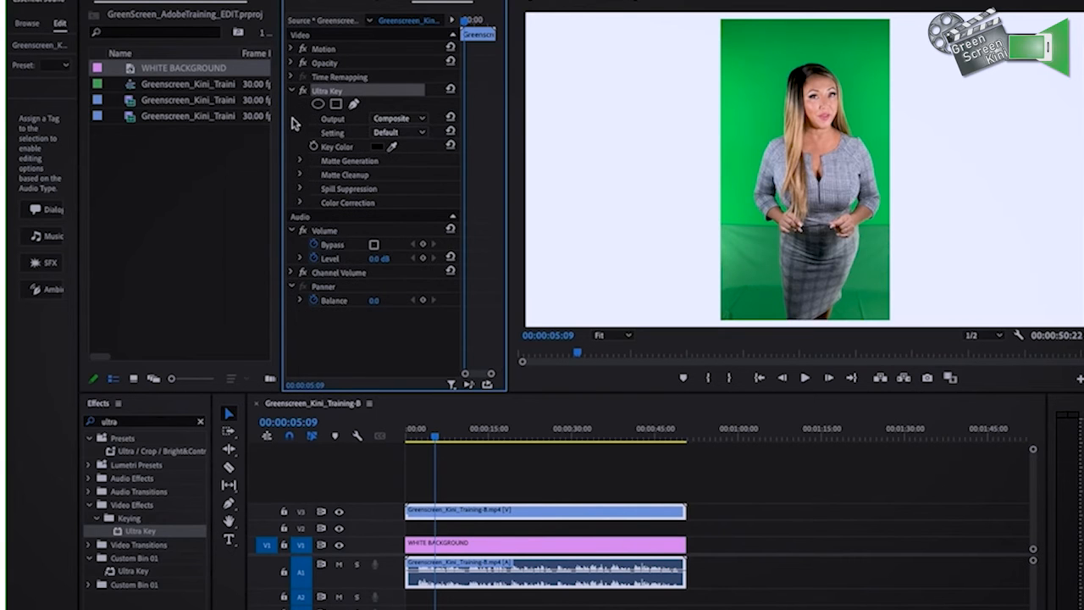
pyautogui.click(393, 148)
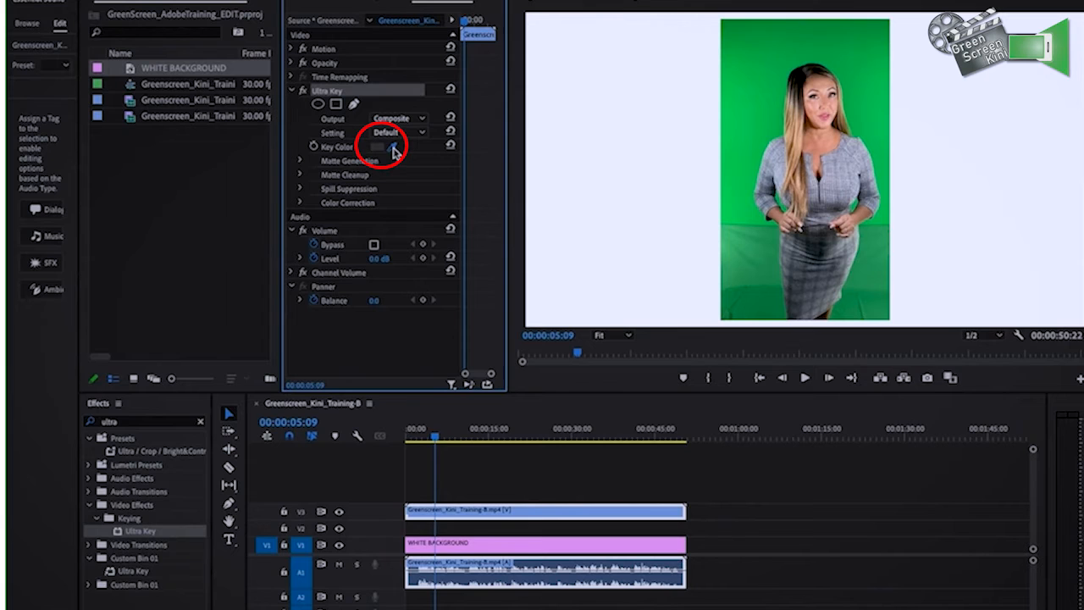
pyautogui.click(765, 241)
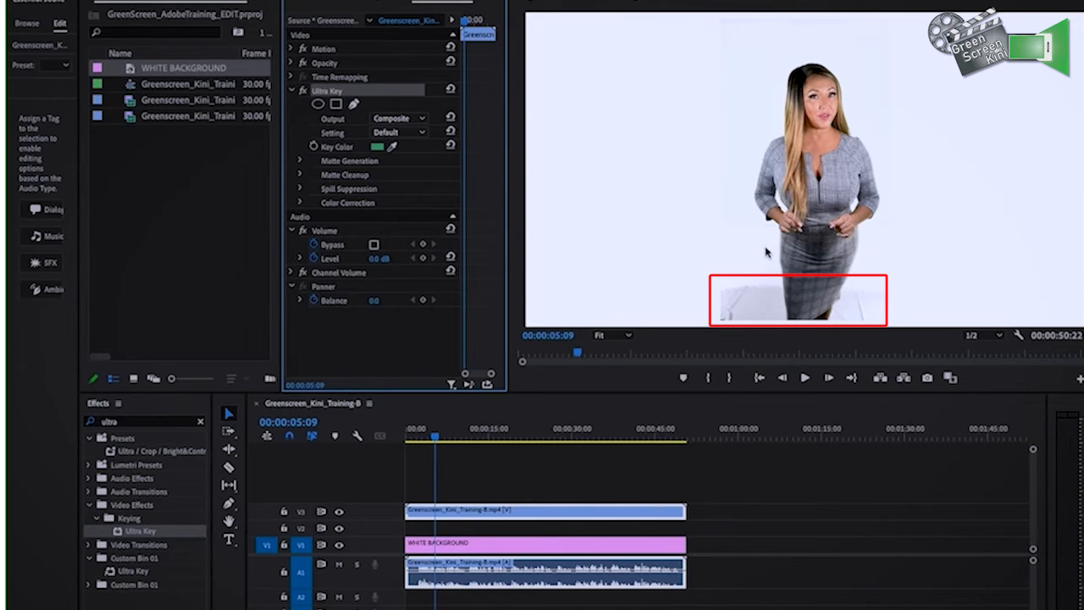
# Using the Alpha Channel output, set Ultra Key's Highlight to 0 and Pedestal to 100, and return the output to Composite
pyautogui.click(421, 119)
pyautogui.click(415, 145)
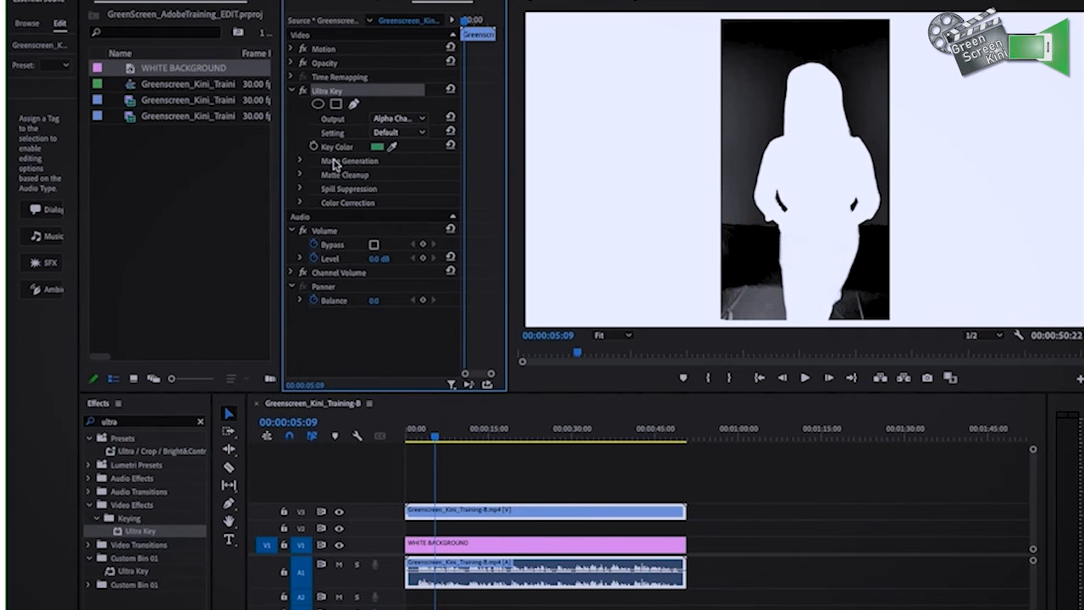
pyautogui.click(300, 160)
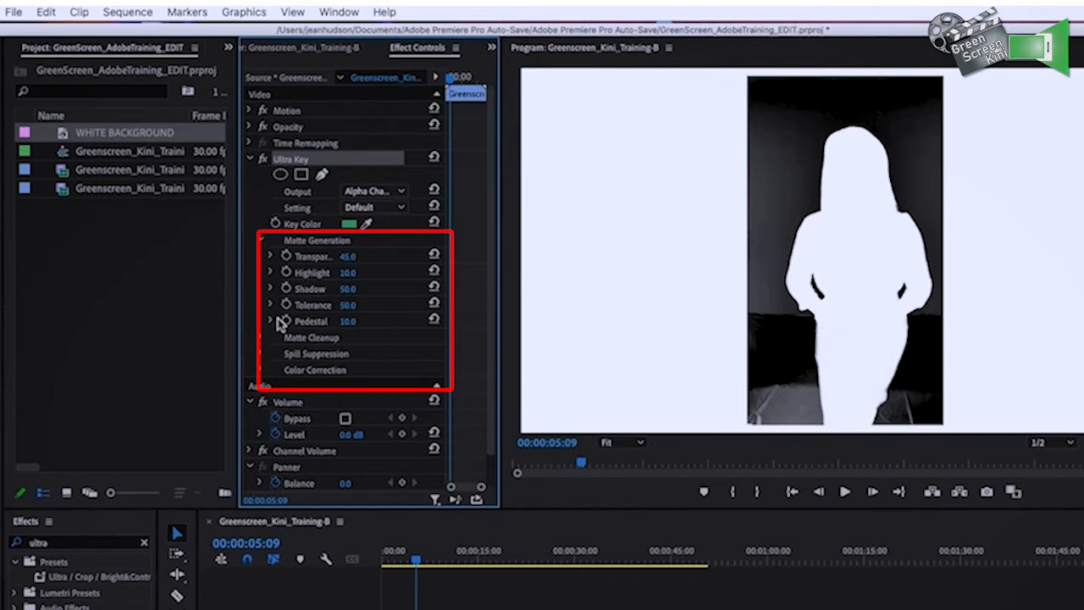
pyautogui.moveTo(354, 277); pyautogui.dragTo(338, 278)
pyautogui.moveTo(341, 322); pyautogui.dragTo(398, 322)
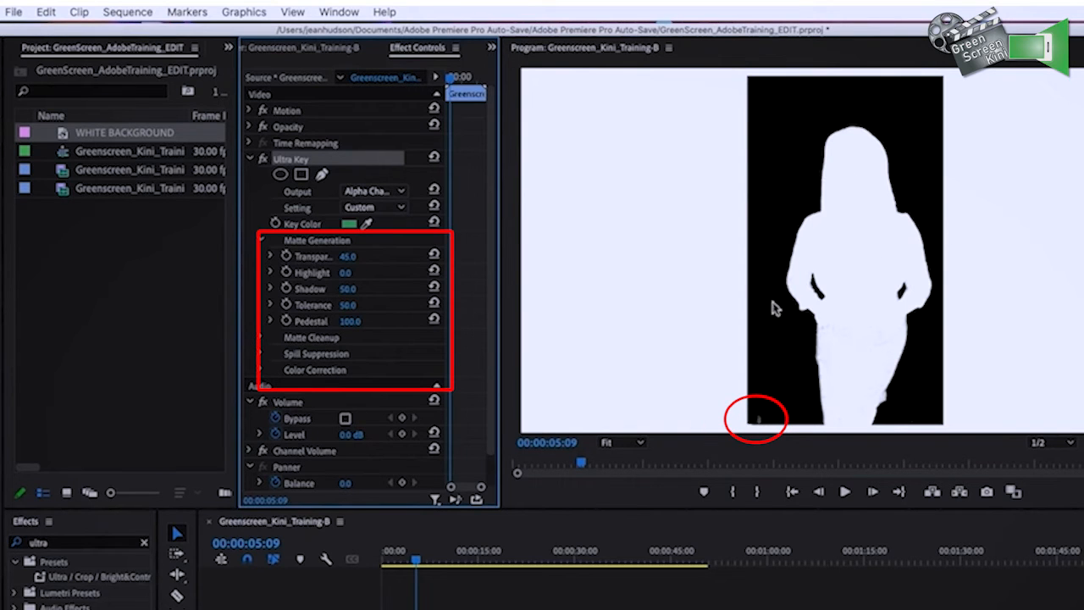
pyautogui.click(403, 196)
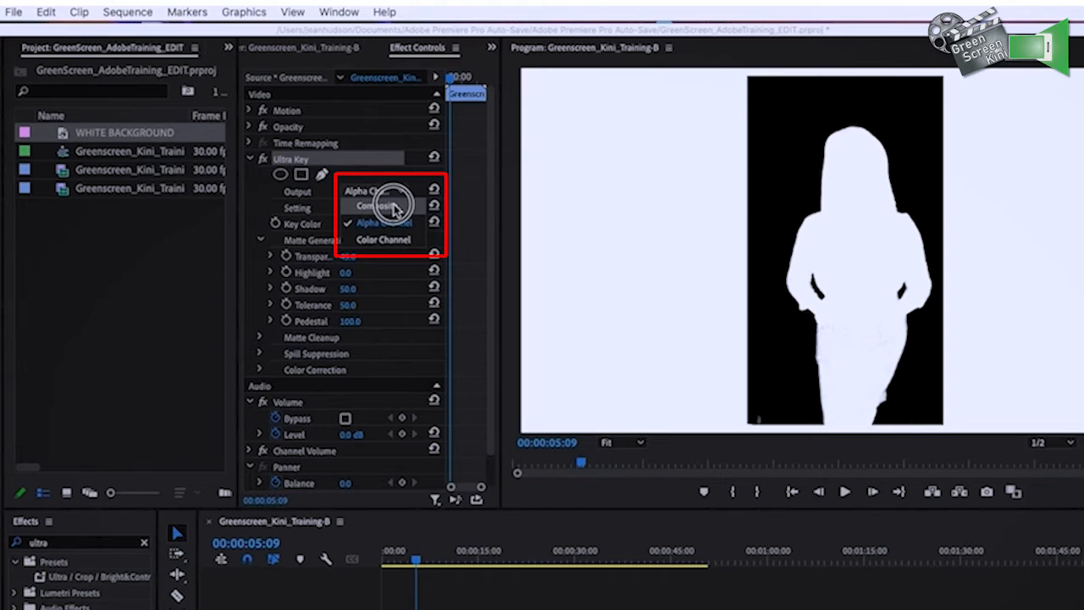
pyautogui.click(395, 206)
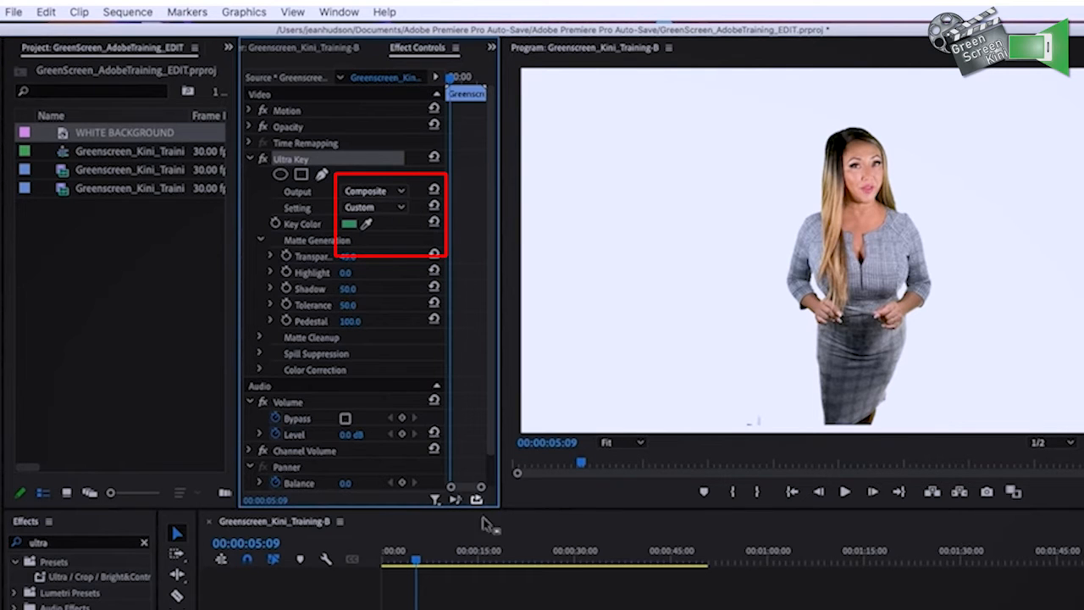
# Scrub through the opening seconds of the sequence and set the green screen clip's scale to 96 and position to 960, 457
pyautogui.moveTo(460, 561); pyautogui.dragTo(411, 563)
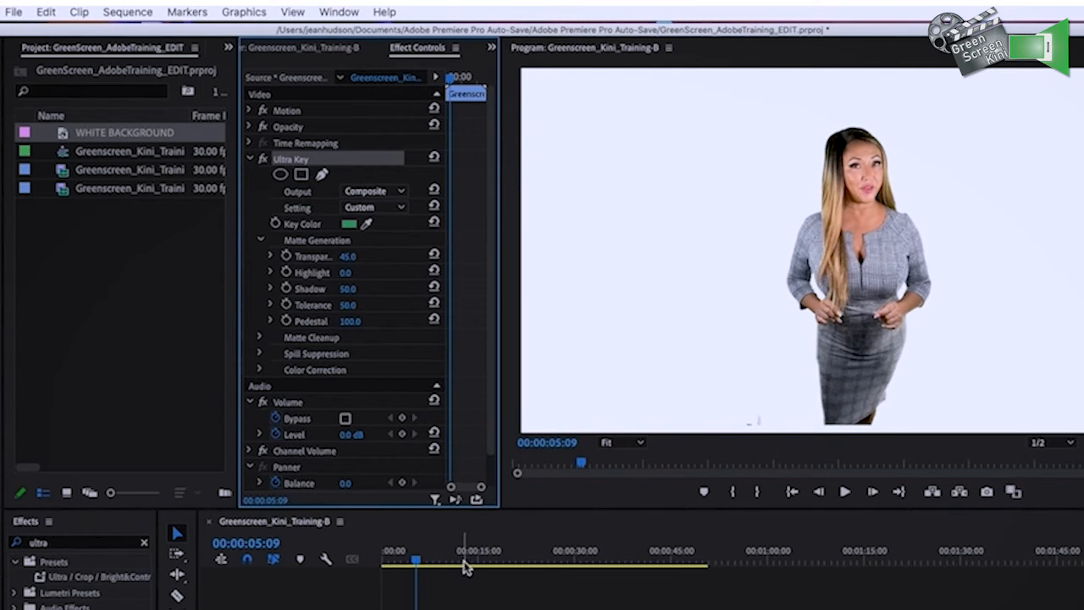
pyautogui.moveTo(461, 563); pyautogui.dragTo(422, 563)
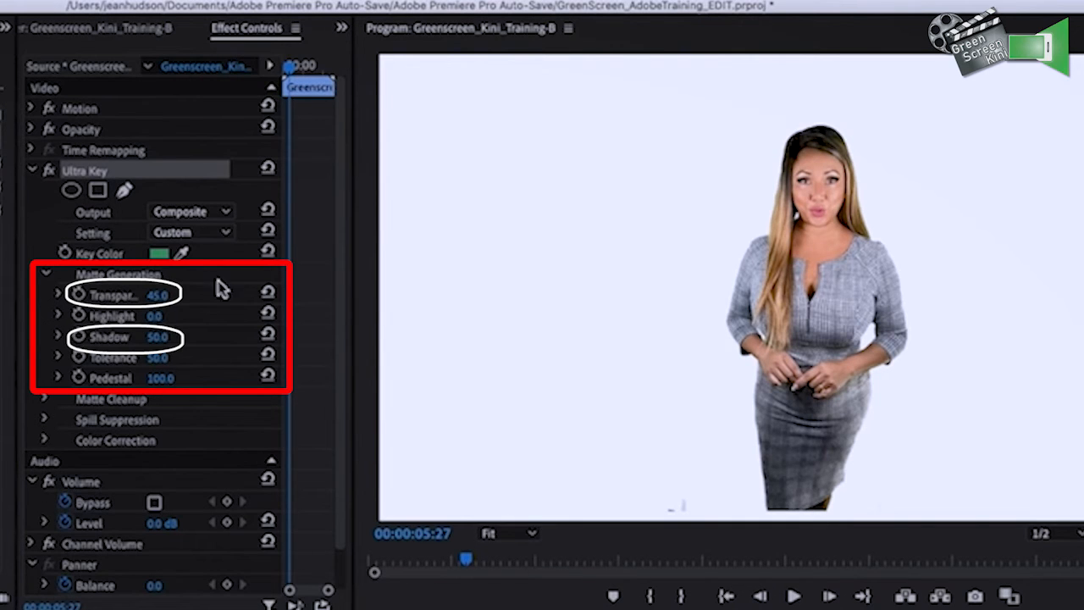
pyautogui.click(33, 108)
pyautogui.moveTo(159, 154); pyautogui.dragTo(137, 130)
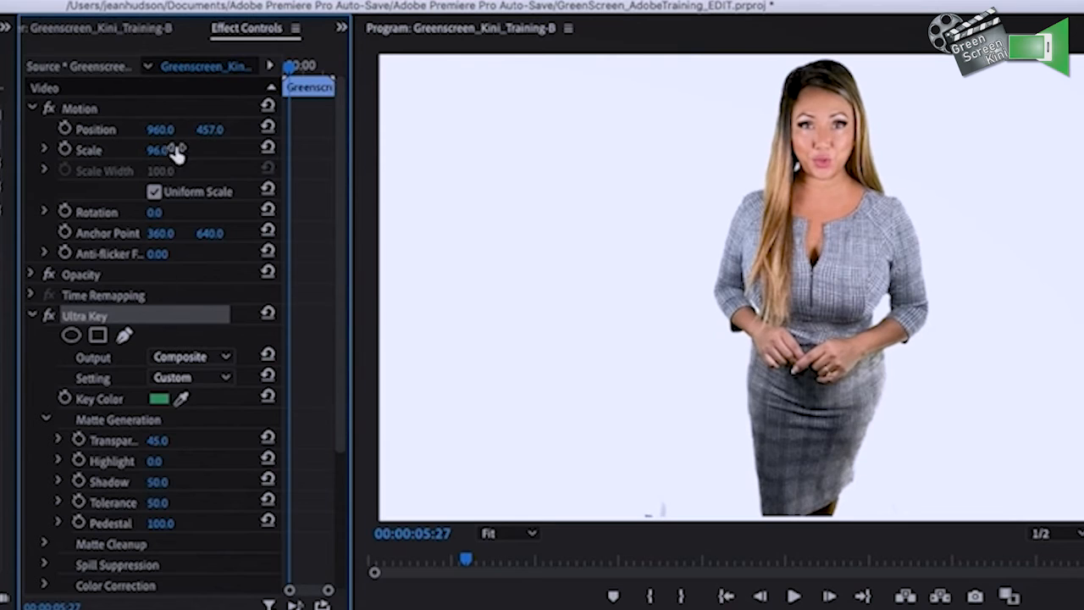
# Set Ultra Key's matte Transparency to 38, Shadow to 49 and Matte Cleanup Choke to 22
pyautogui.scroll(-3, 31, 326)
pyautogui.moveTo(163, 349)
pyautogui.mouseDown()
pyautogui.moveTo(178, 349)
pyautogui.moveTo(154, 349)
pyautogui.mouseUp()
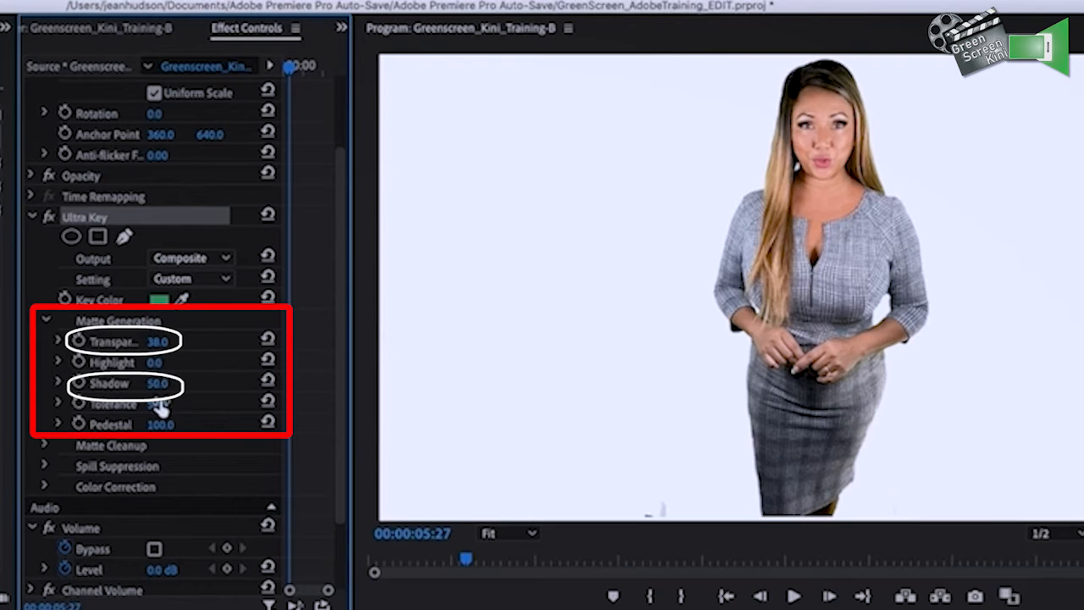
pyautogui.moveTo(157, 382); pyautogui.dragTo(160, 383)
pyautogui.click(43, 446)
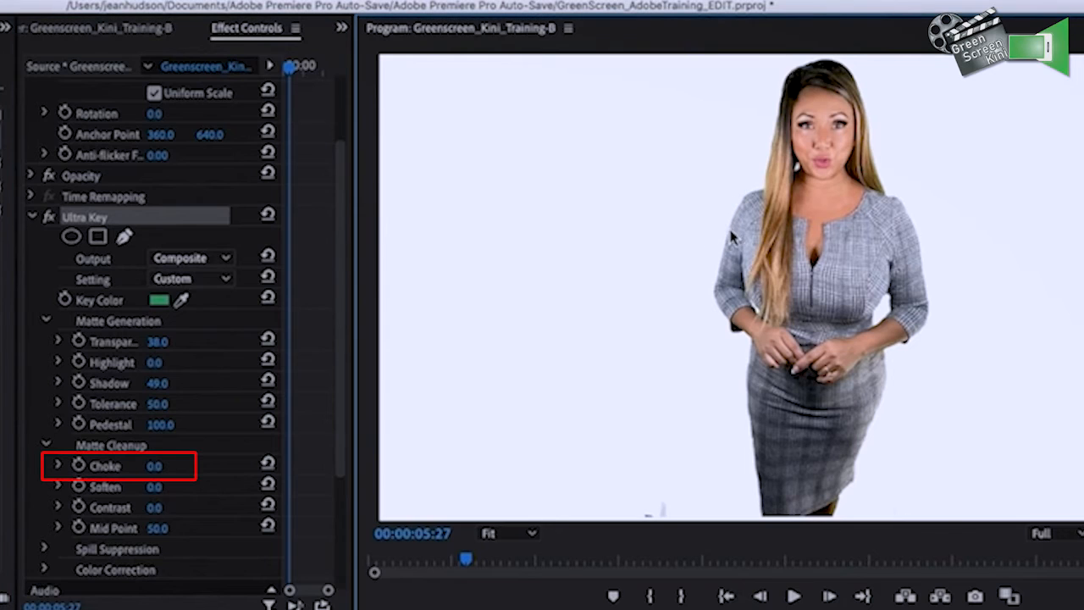
pyautogui.moveTo(156, 471); pyautogui.dragTo(170, 471)
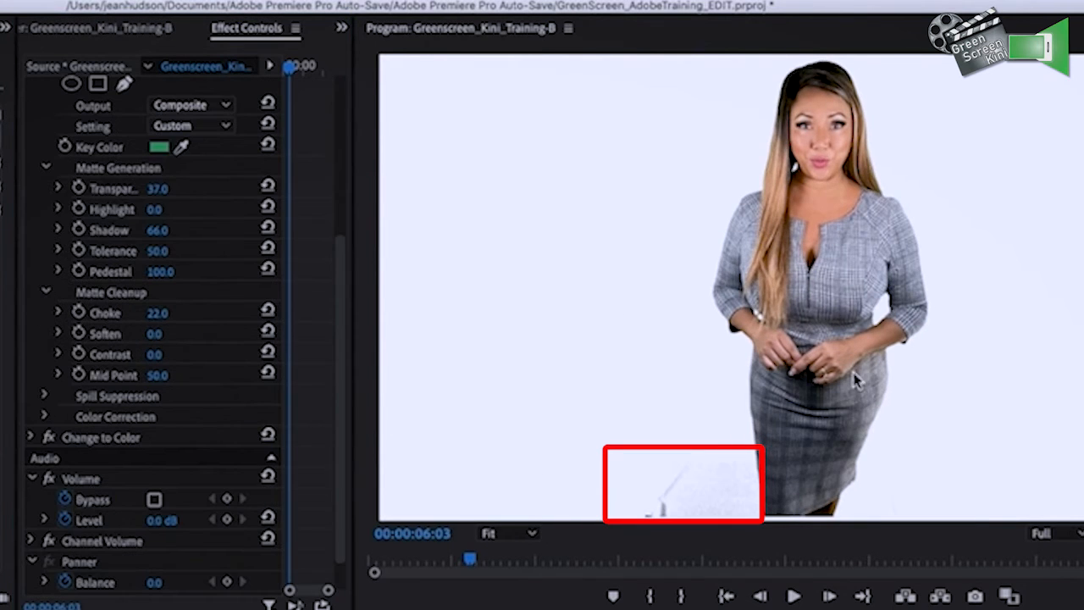
# Play the keyed clip, resample the key color from the darker green floor beside the skirt, and play it again
pyautogui.press('space')
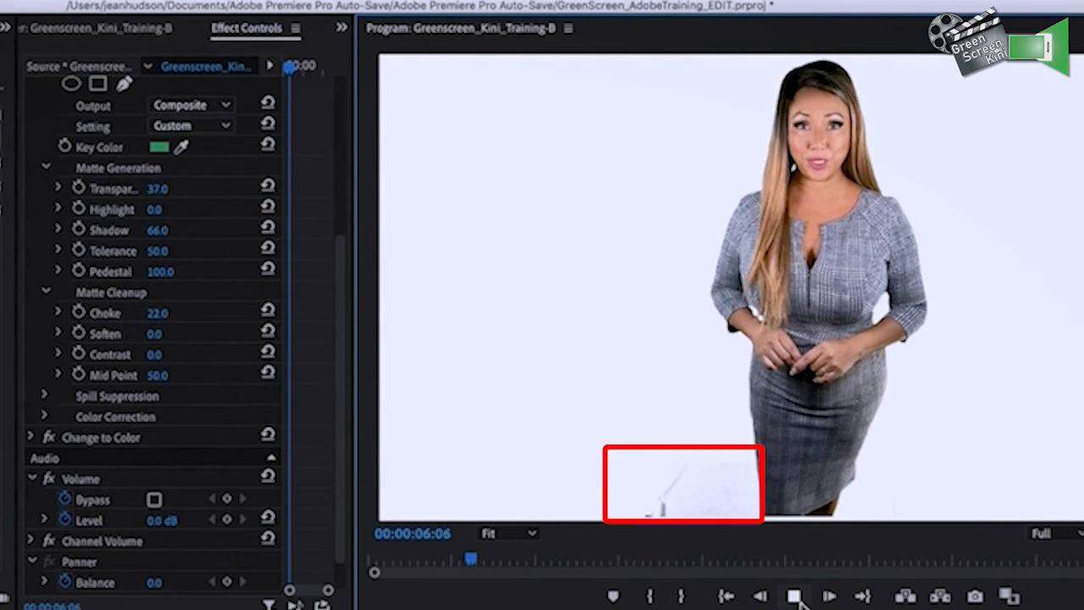
pyautogui.click(763, 596)
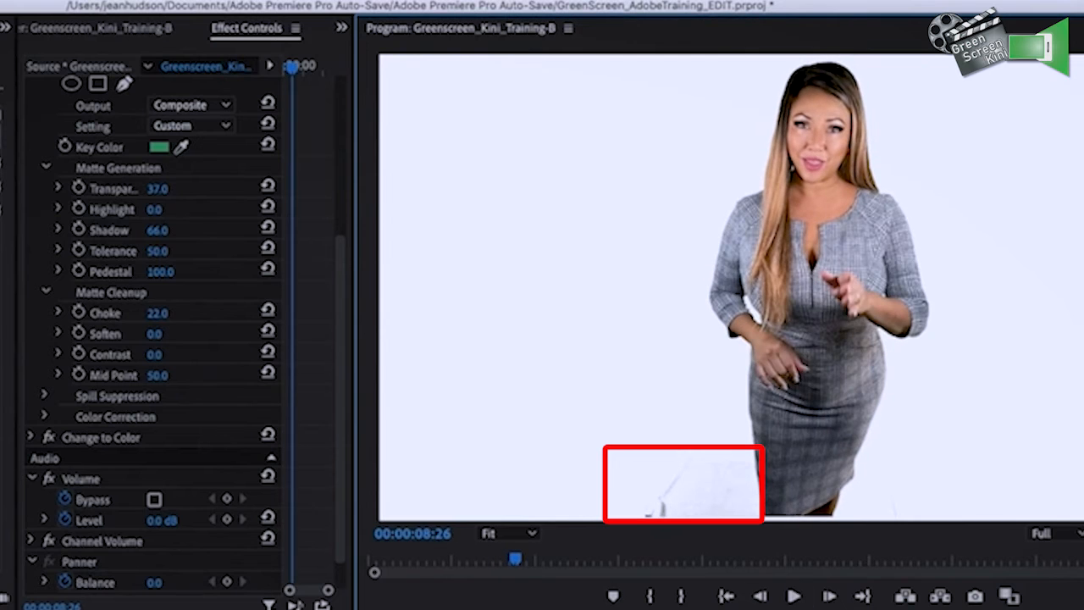
pyautogui.click(181, 148)
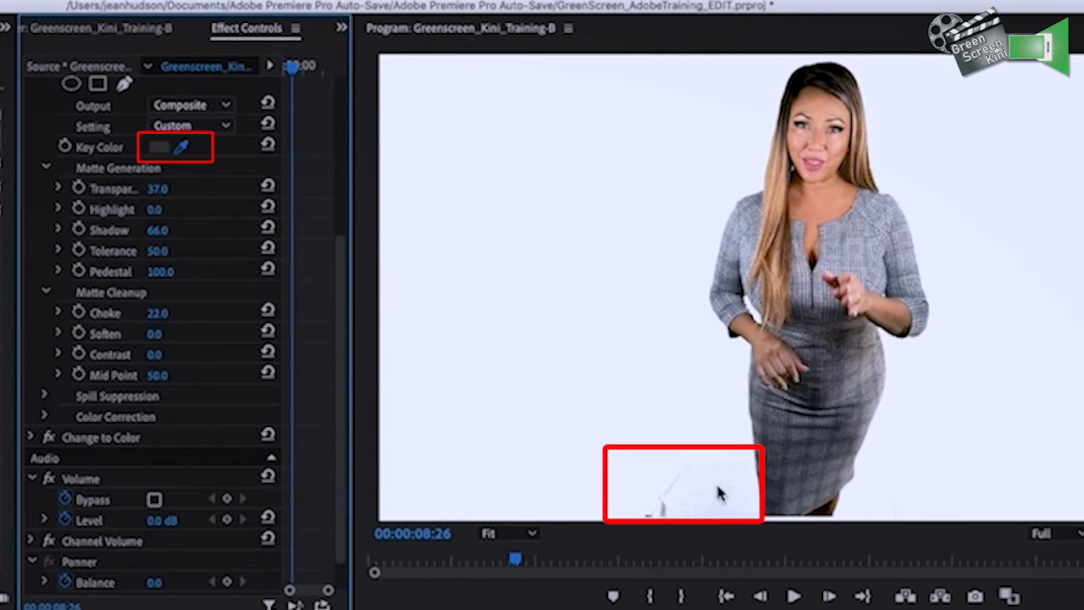
pyautogui.click(729, 493)
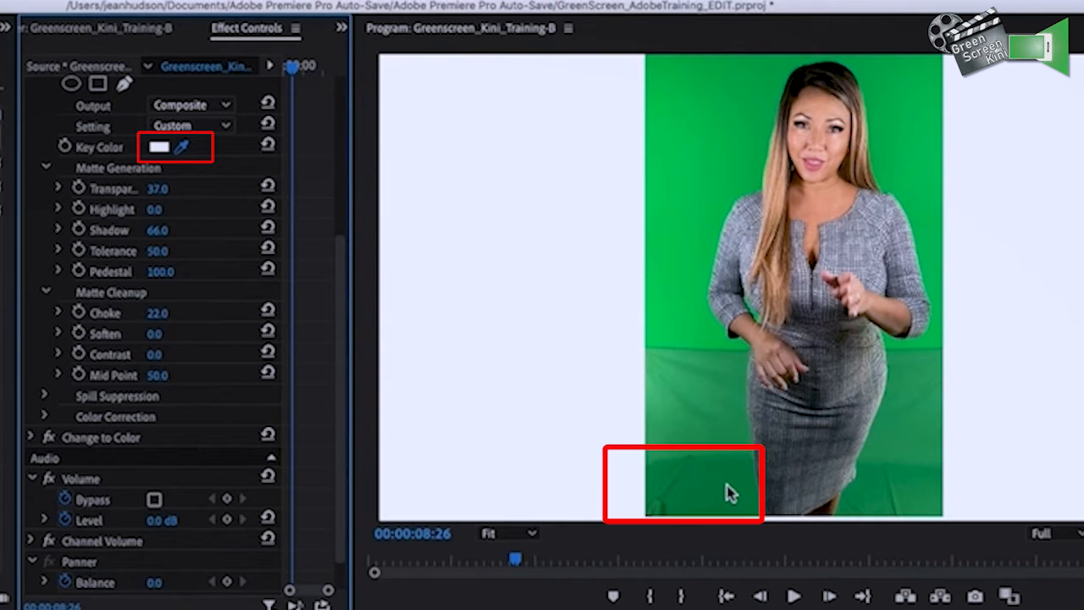
pyautogui.click(729, 493)
pyautogui.click(794, 597)
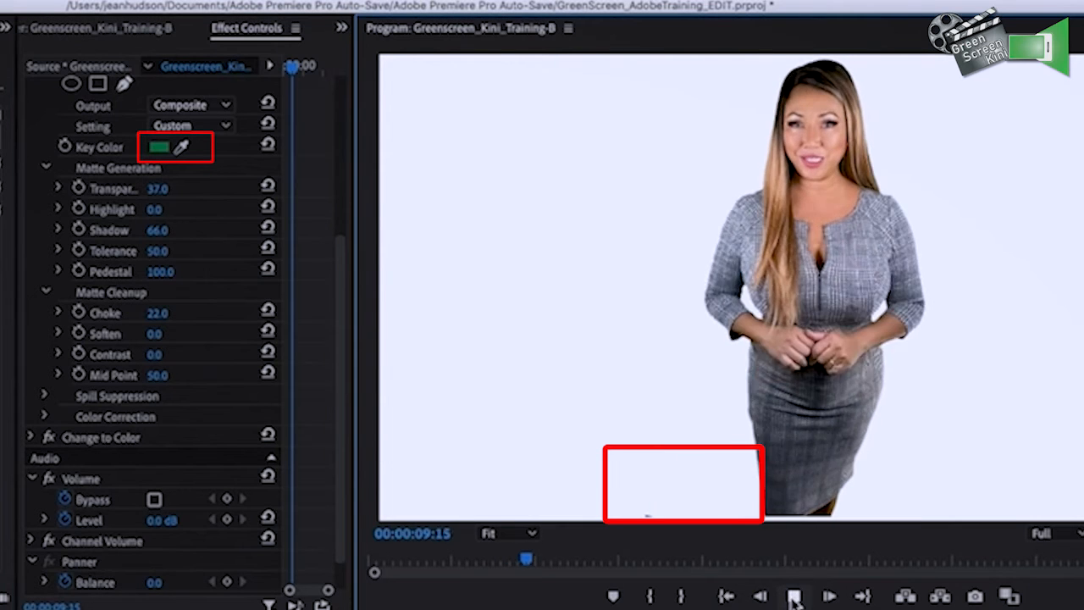
pyautogui.click(793, 596)
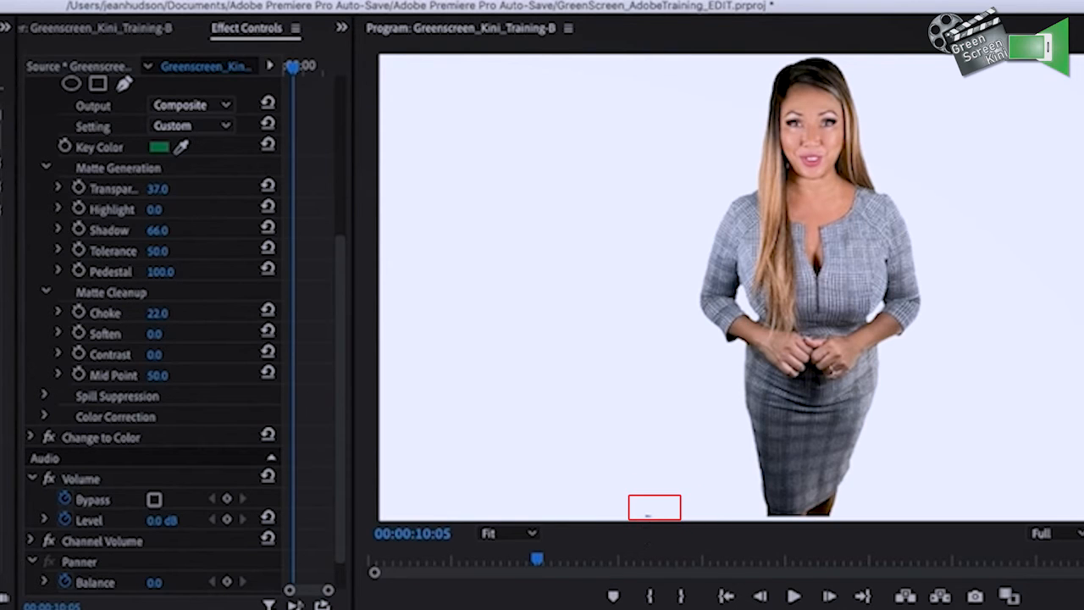
# Disable and re-enable Ultra Key to compare the keyed clip with the original footage
pyautogui.moveTo(344, 268); pyautogui.dragTo(346, 186)
pyautogui.click(48, 195)
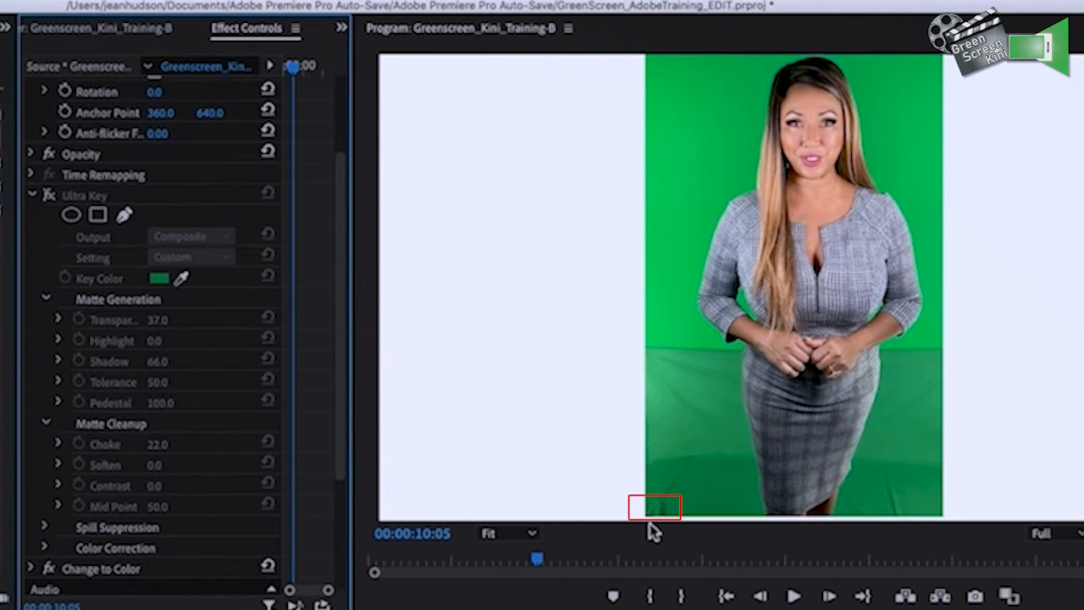
pyautogui.click(48, 195)
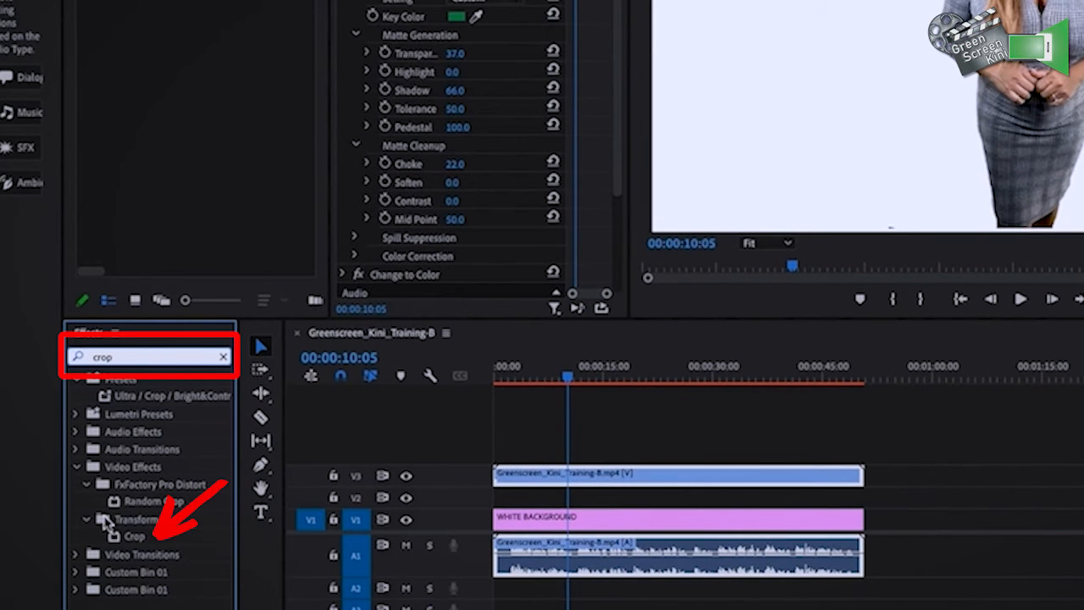
# Search the effects for "crop", apply Crop to the green screen clip on V3, and select it in the clip's effects
pyautogui.moveTo(131, 536); pyautogui.dragTo(521, 488)
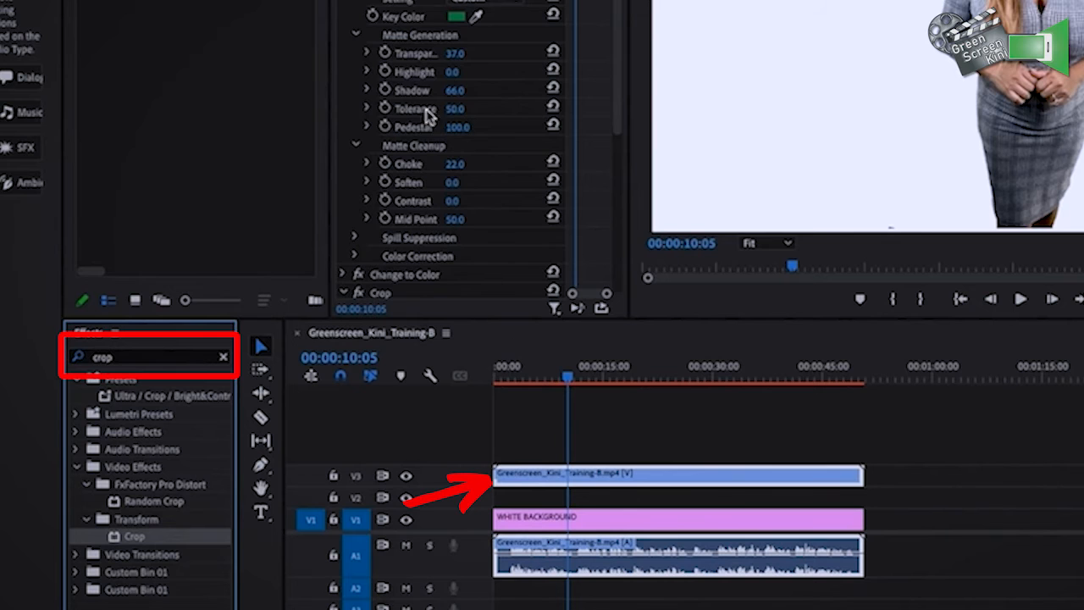
pyautogui.scroll(-5, 379, 135)
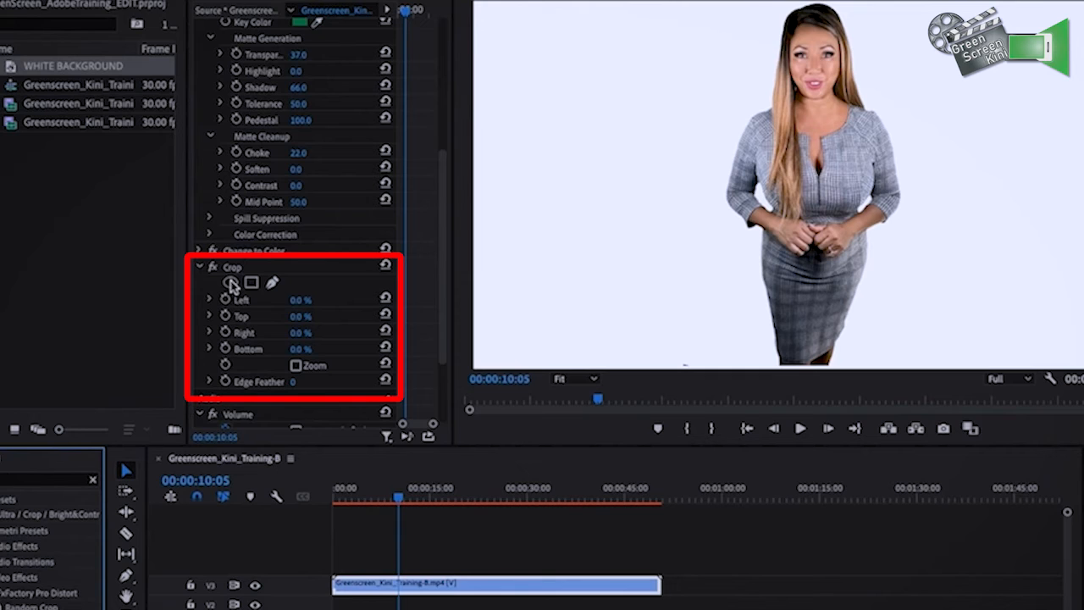
pyautogui.click(222, 322)
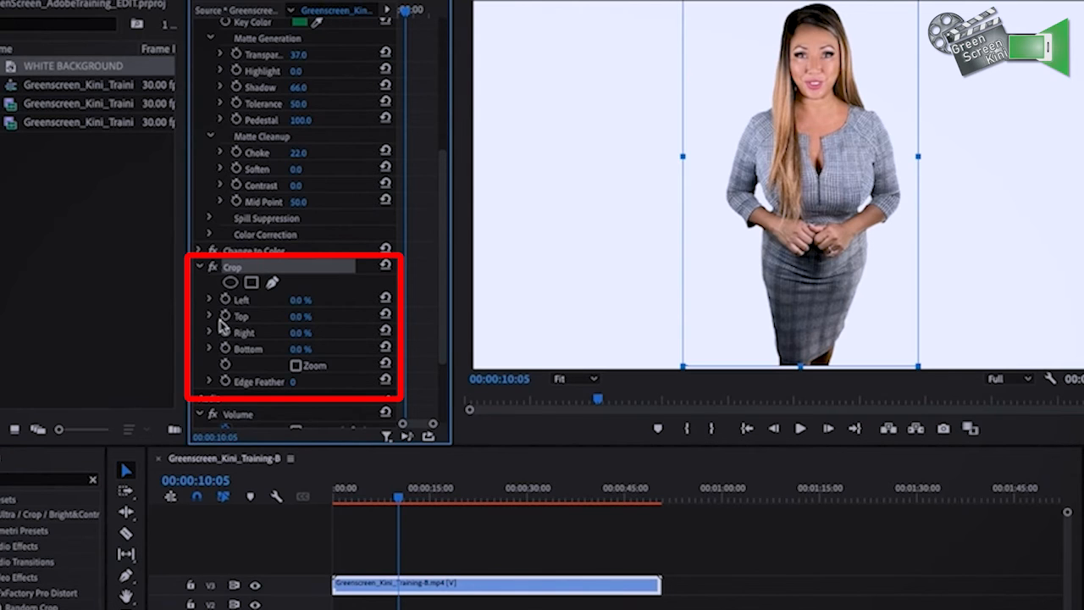
pyautogui.moveTo(298, 299)
pyautogui.mouseDown()
pyautogui.moveTo(330, 300)
pyautogui.moveTo(298, 299)
pyautogui.mouseUp()
# Add an elliptical mask to the Crop effect and reshape it into a large oval surrounding the woman
pyautogui.click(231, 282)
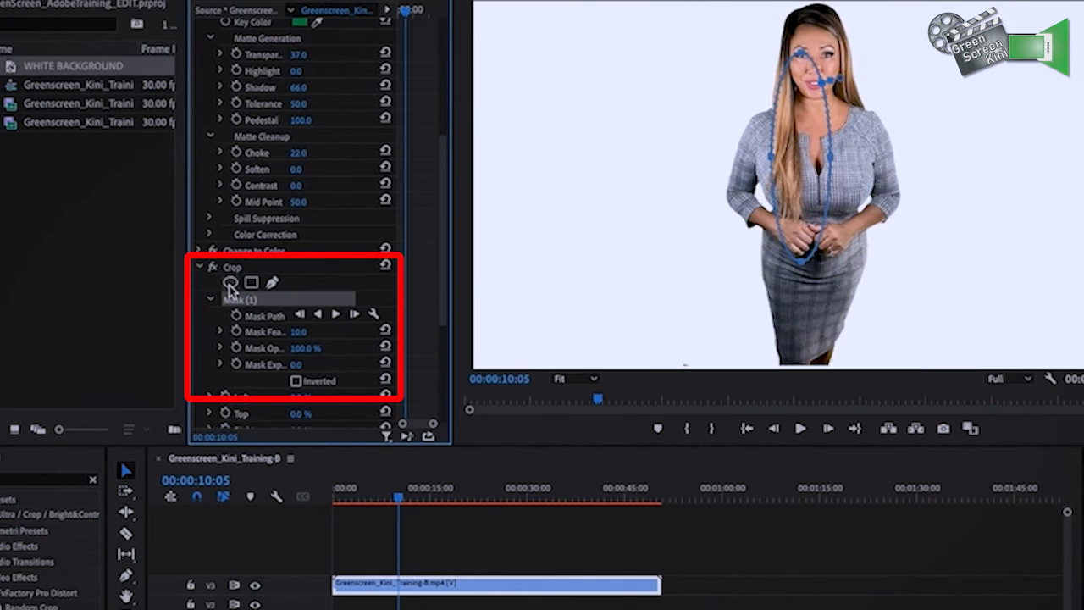
pyautogui.moveTo(833, 147); pyautogui.dragTo(822, 108)
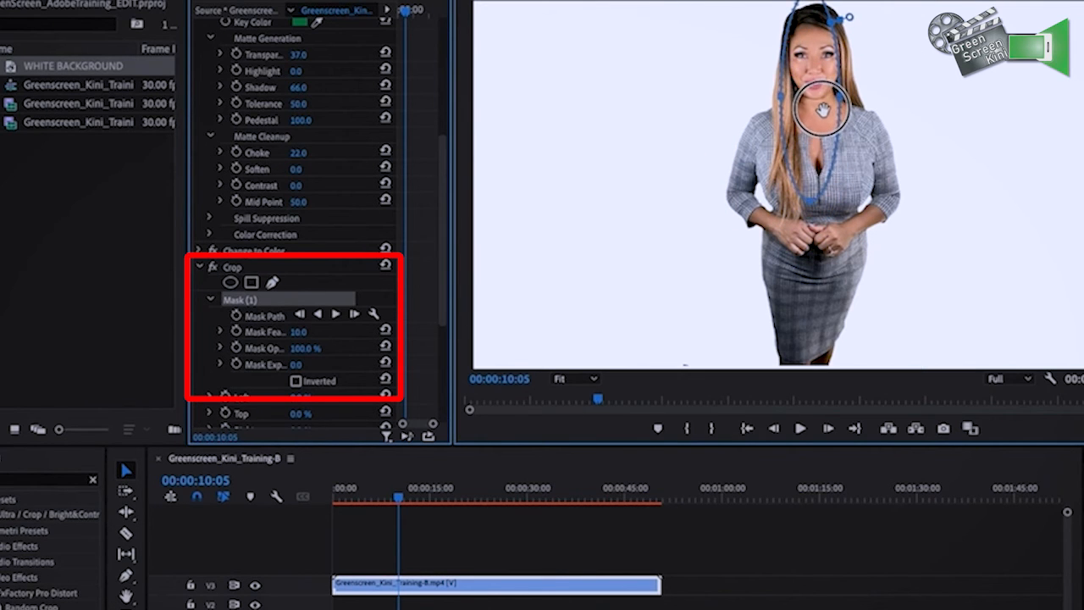
pyautogui.moveTo(812, 211); pyautogui.dragTo(827, 404)
pyautogui.moveTo(812, 277); pyautogui.dragTo(809, 256)
pyautogui.moveTo(839, 170); pyautogui.dragTo(925, 172)
pyautogui.moveTo(786, 178); pyautogui.dragTo(690, 176)
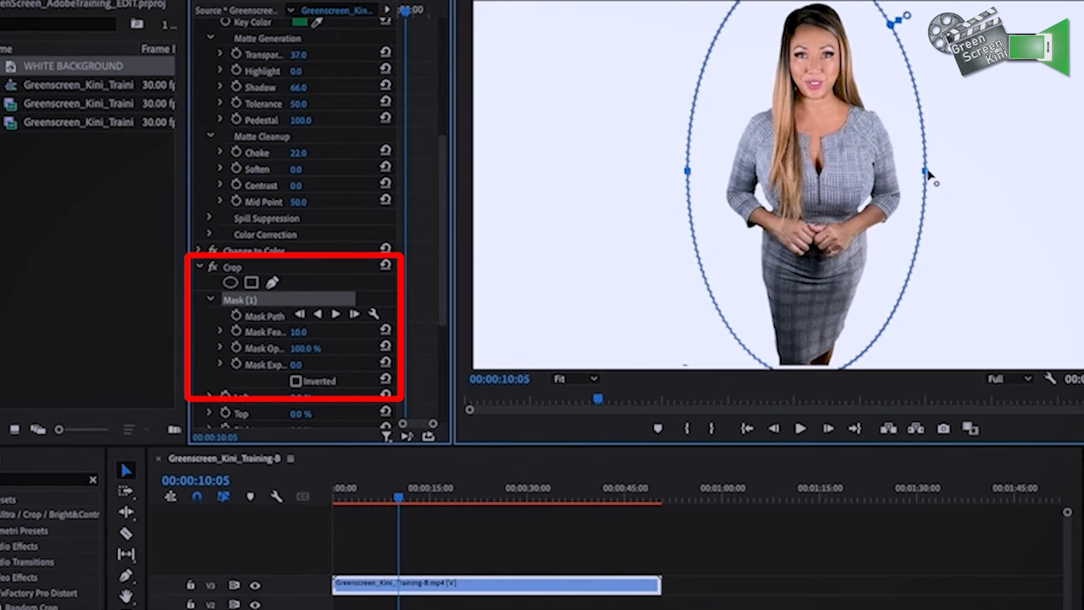
pyautogui.moveTo(929, 171); pyautogui.dragTo(933, 171)
# Invert the Crop mask with feather 0, set the Left crop to 100%, and collapse the Crop settings
pyautogui.scroll(-2, 245, 357)
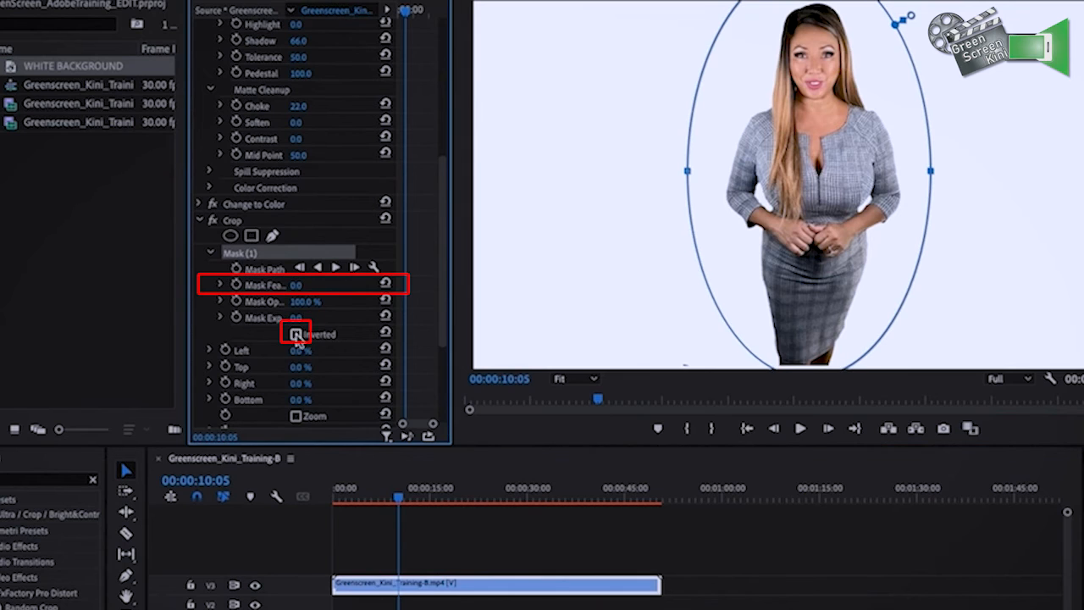
pyautogui.click(295, 335)
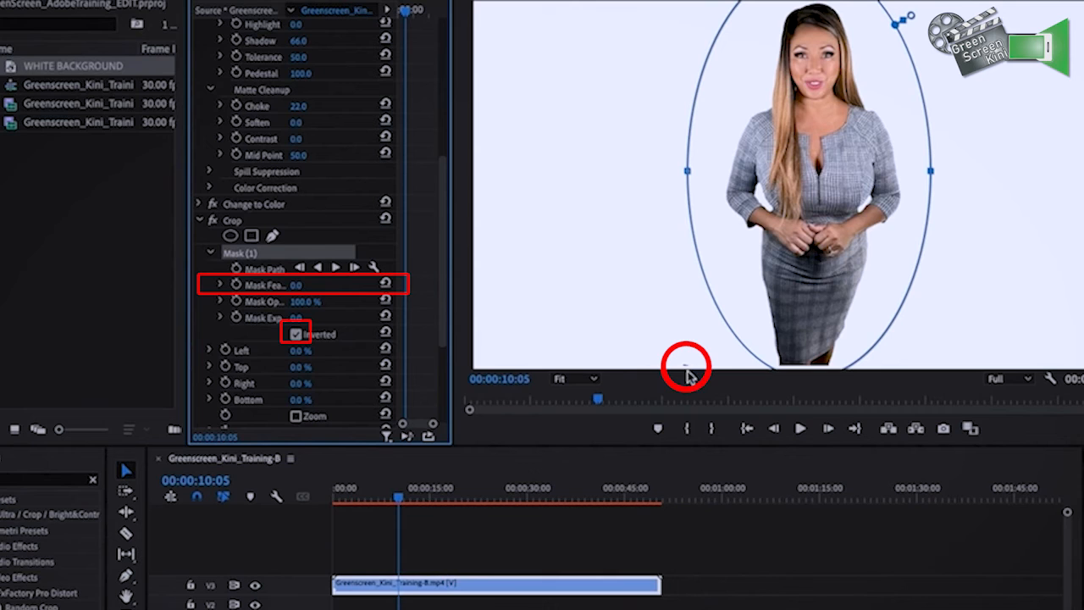
pyautogui.moveTo(297, 351); pyautogui.dragTo(296, 336)
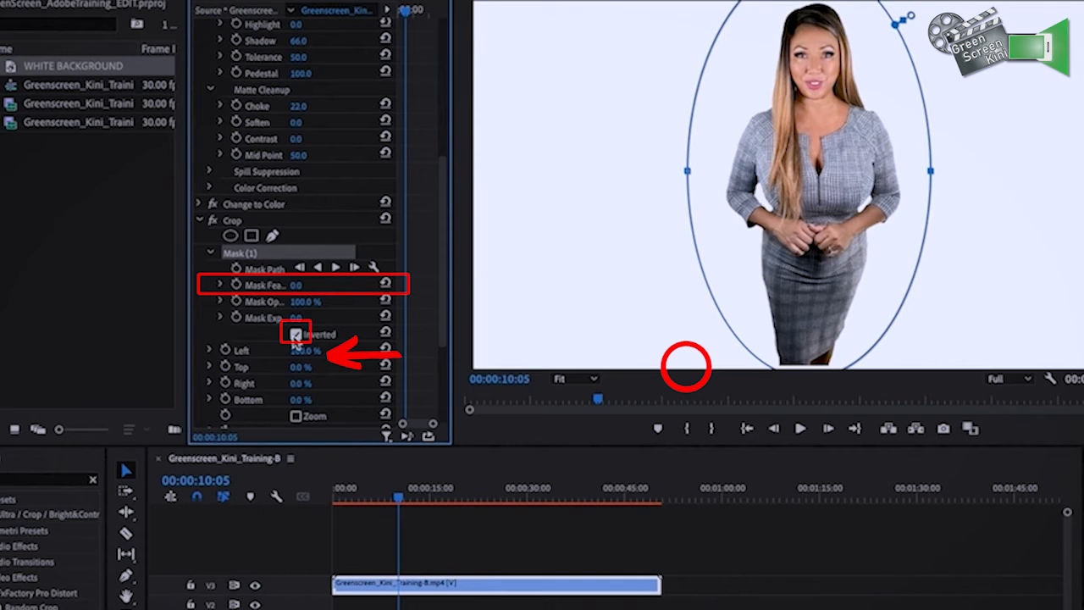
pyautogui.click(296, 334)
pyautogui.click(296, 335)
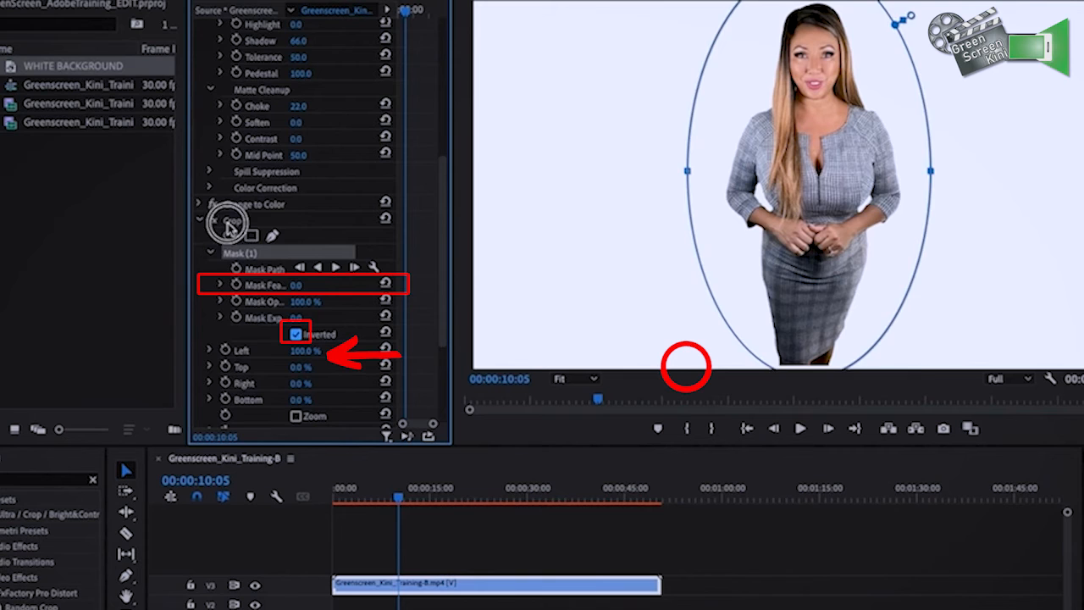
pyautogui.click(204, 219)
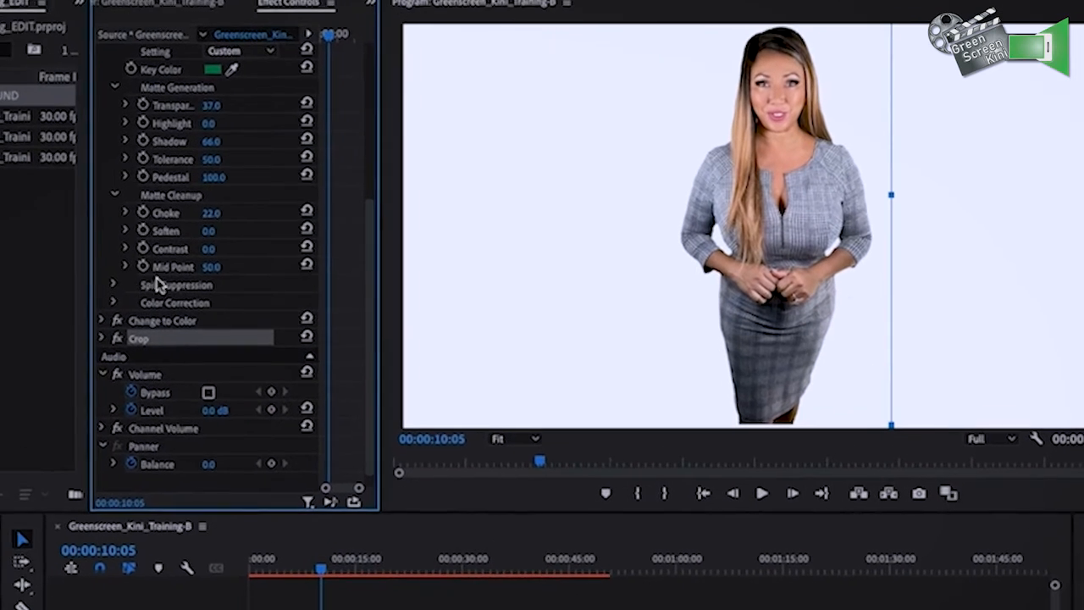
# Set the green screen clip's rotation to -1.0° and briefly play the sequence to check it
pyautogui.scroll(5, 299, 138)
pyautogui.click(177, 179)
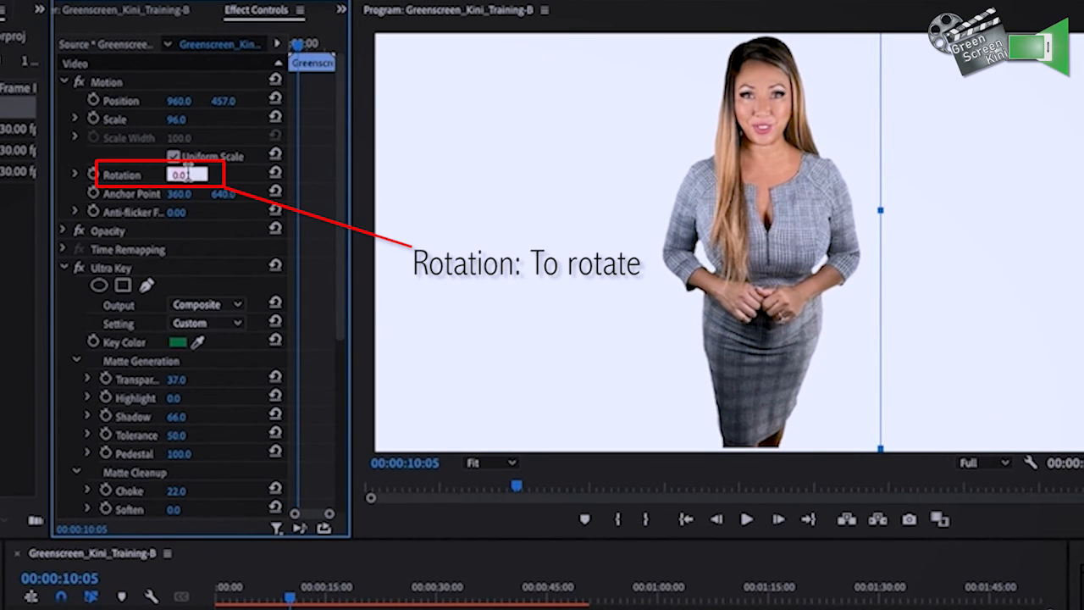
pyautogui.click(504, 196)
pyautogui.moveTo(198, 177)
pyautogui.mouseDown()
pyautogui.moveTo(183, 178)
pyautogui.moveTo(196, 178)
pyautogui.mouseUp()
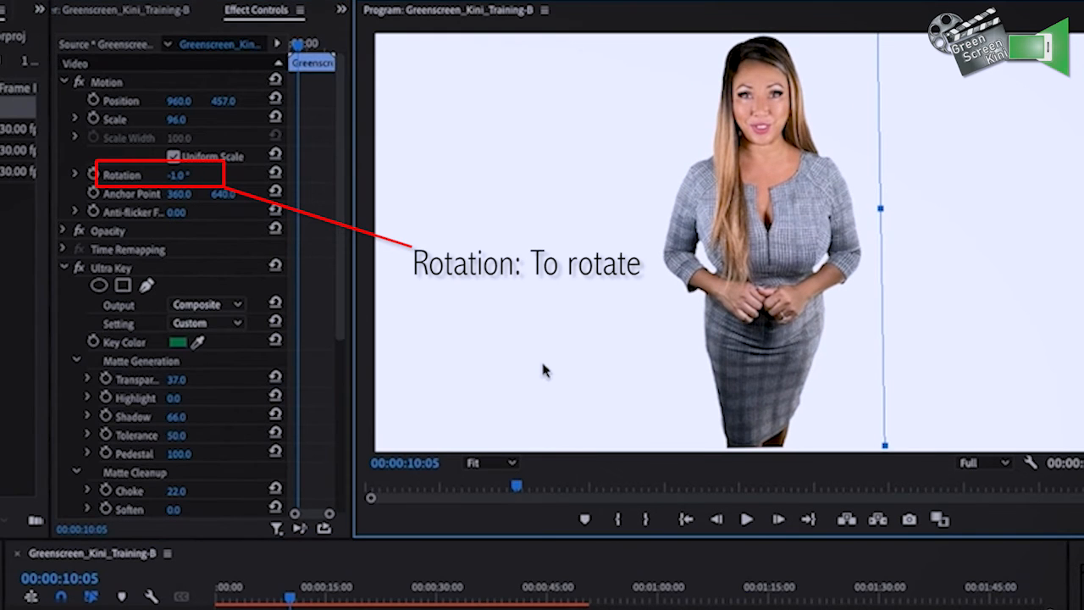
pyautogui.click(747, 519)
pyautogui.press('space')
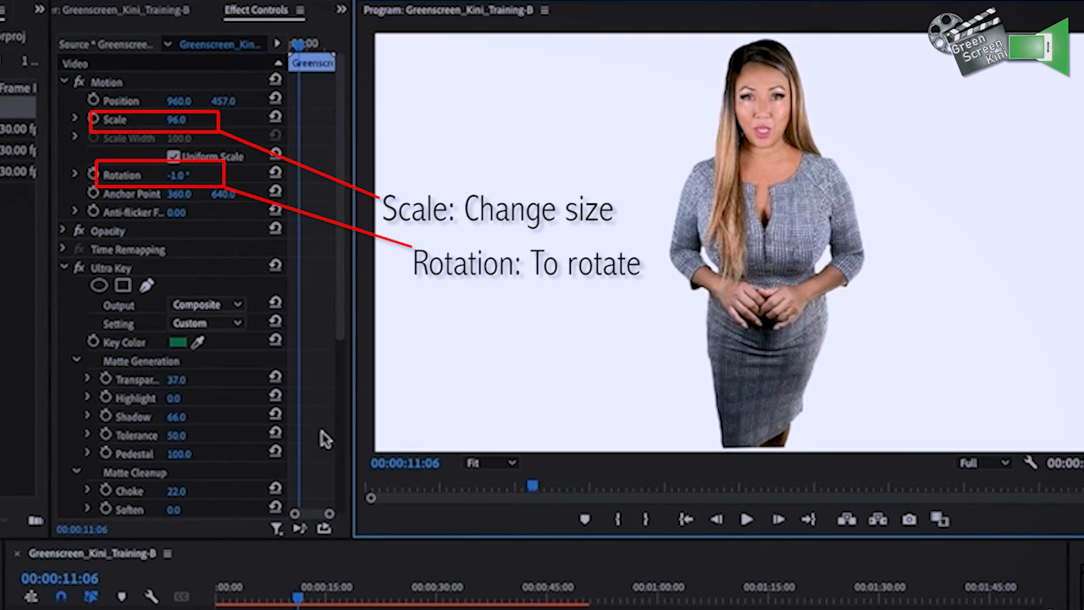
# Fine-tune the green screen clip's scale and position to sit the woman near the frame's centre, and return the playhead to the sequence start
pyautogui.moveTo(176, 119); pyautogui.dragTo(263, 101)
pyautogui.click(230, 100)
pyautogui.moveTo(185, 101); pyautogui.dragTo(172, 101)
pyautogui.moveTo(294, 580); pyautogui.dragTo(204, 580)
pyautogui.click(660, 376)
pyautogui.click(100, 251)
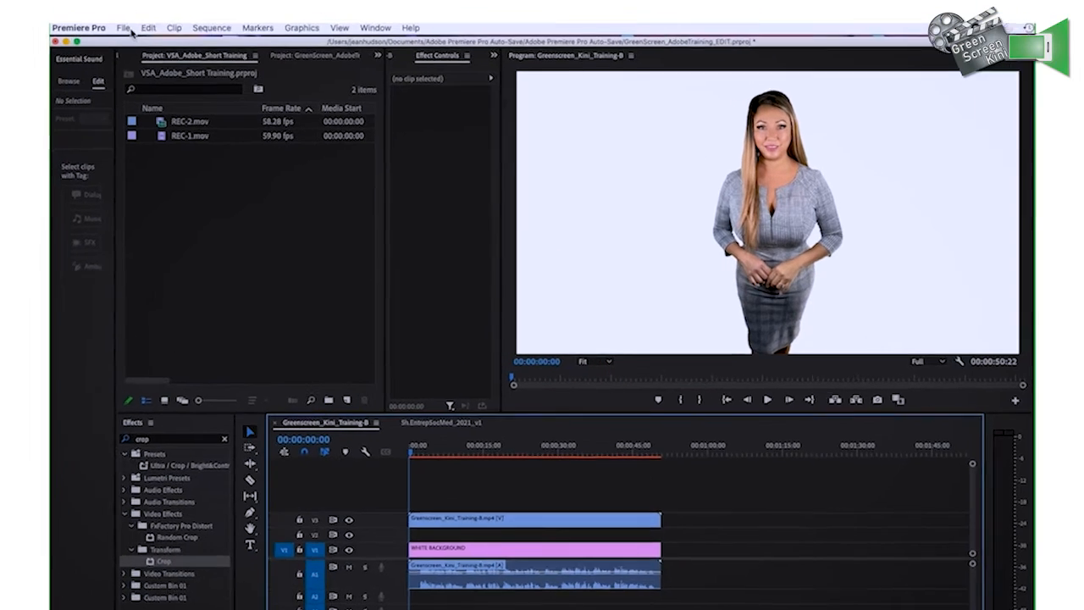
# Open the media export settings for the sequence and set the source range to Entire Sequence
pyautogui.click(154, 2)
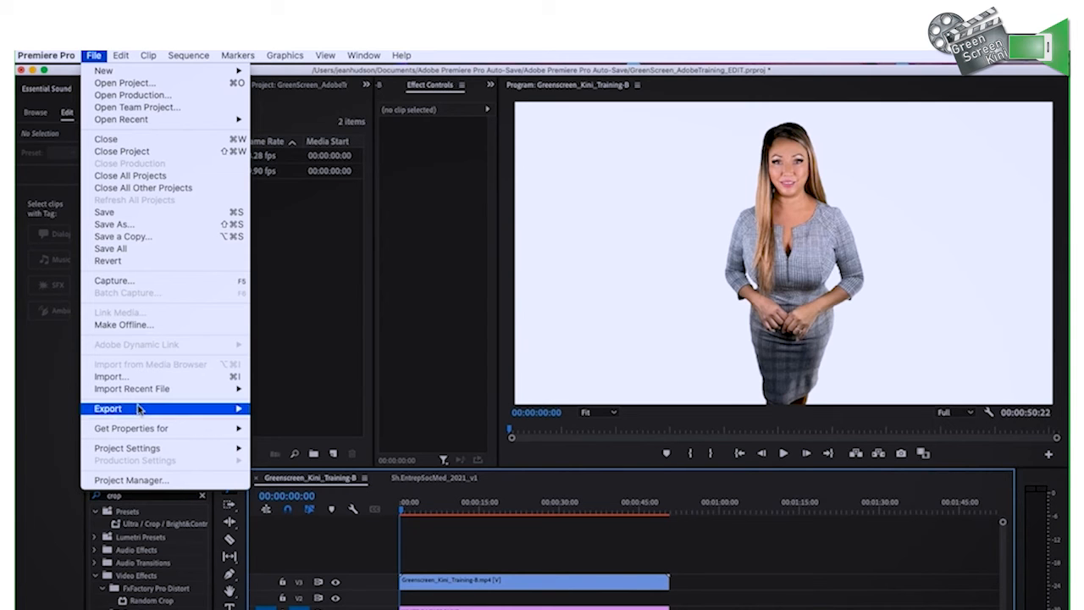
pyautogui.moveTo(166, 410)
pyautogui.click(288, 410)
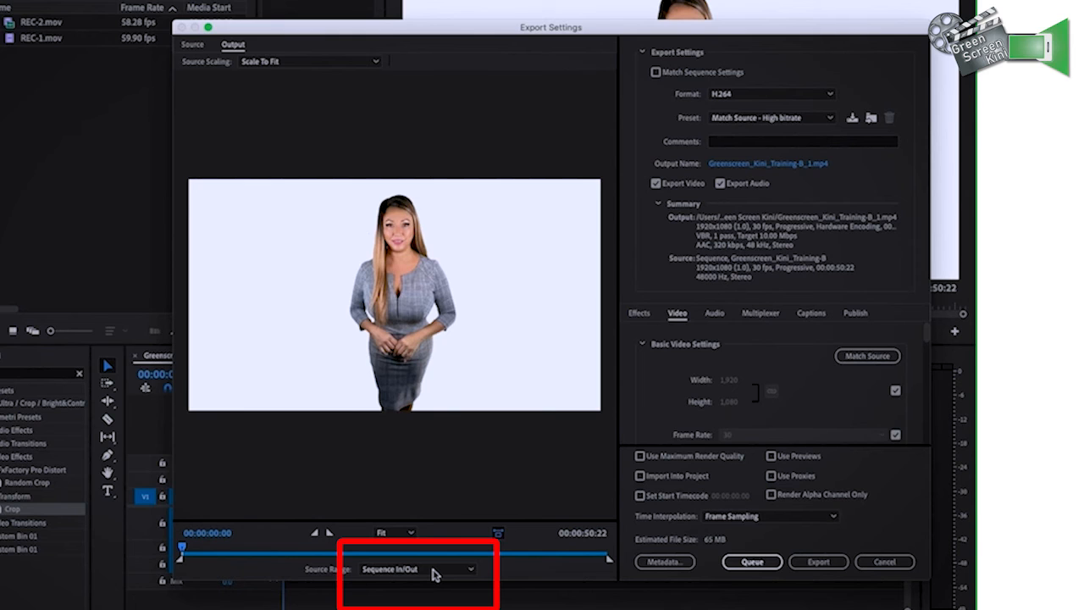
pyautogui.click(434, 575)
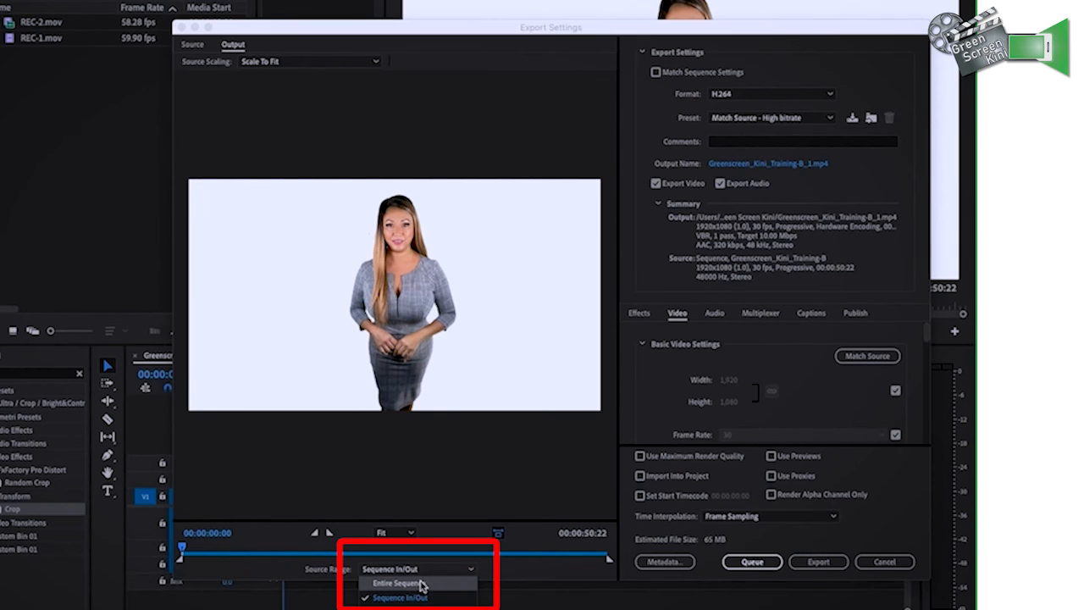
pyautogui.click(416, 584)
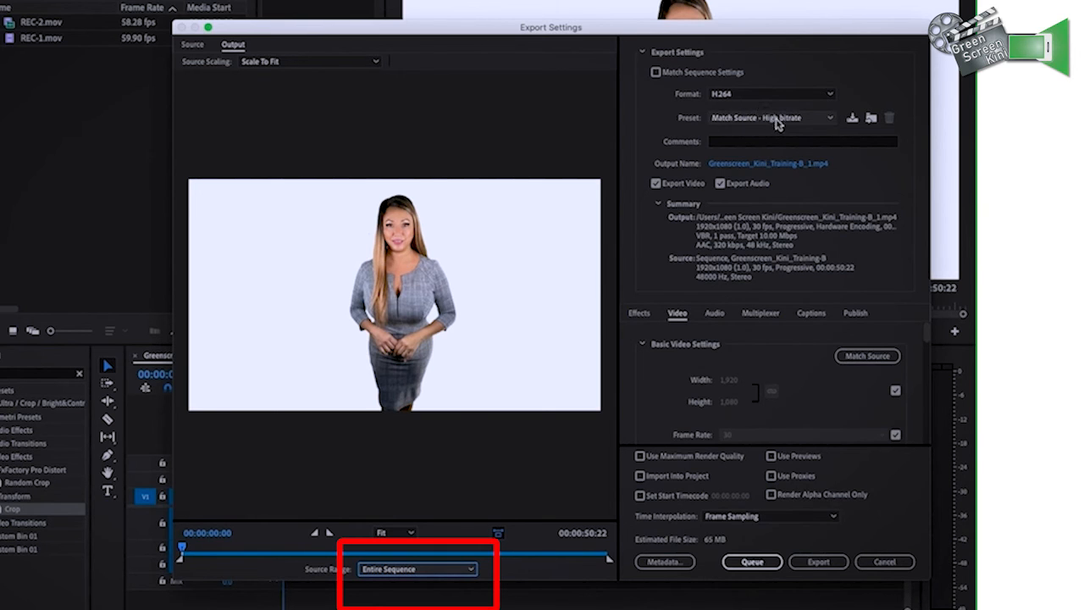
# Choose the High Quality 720p HD preset for the H.264 export
pyautogui.click(777, 122)
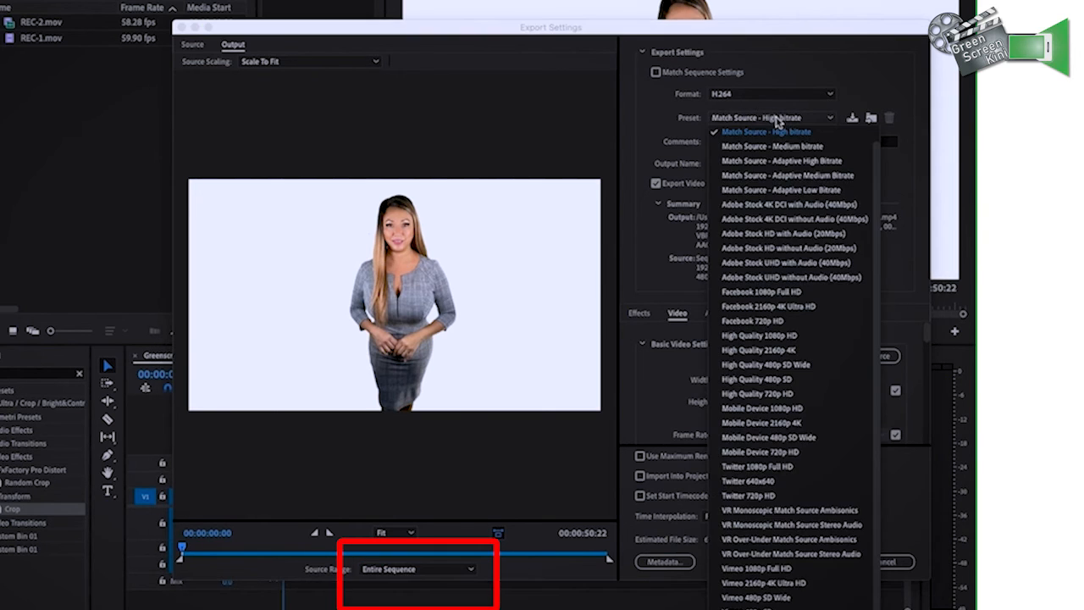
pyautogui.click(781, 395)
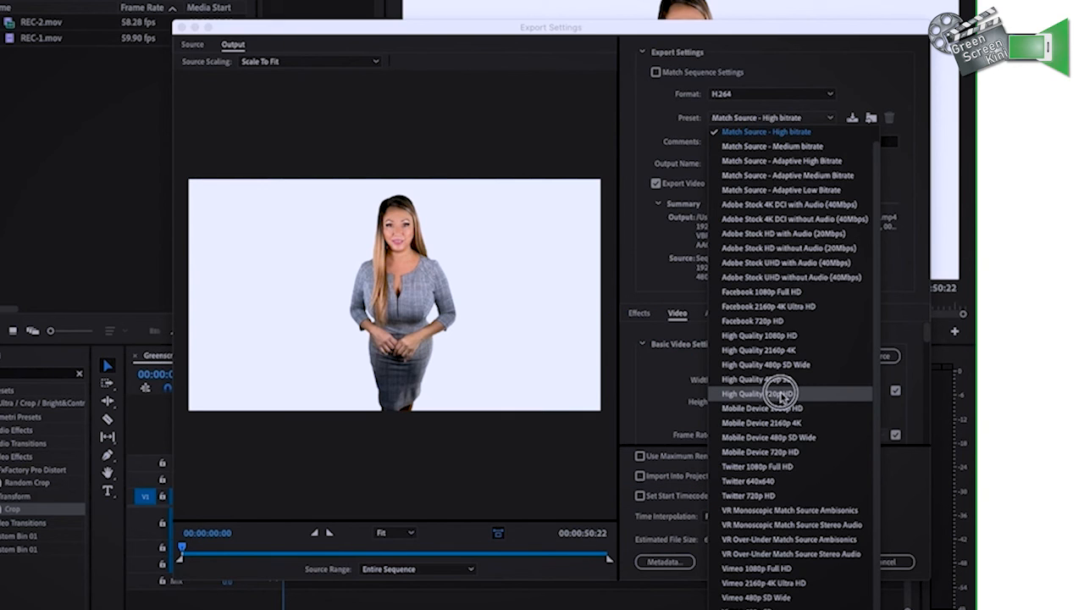
pyautogui.click(781, 394)
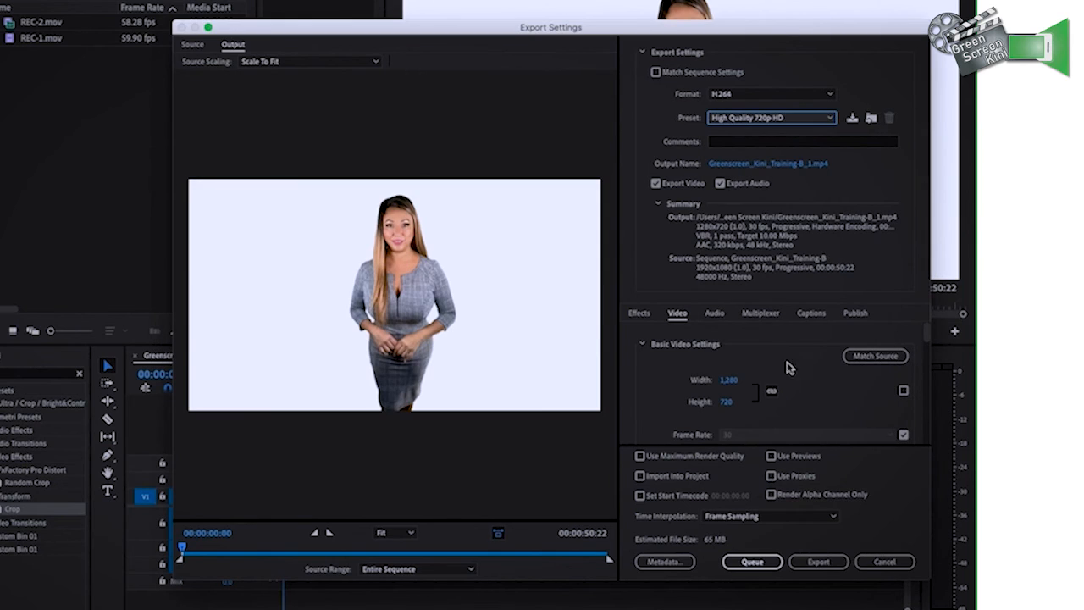
# Name the output file FINAL_Greenscreen_Kini_Training-B_1 and save it as an mp4 video in the Green Screen Kini folder
pyautogui.click(770, 166)
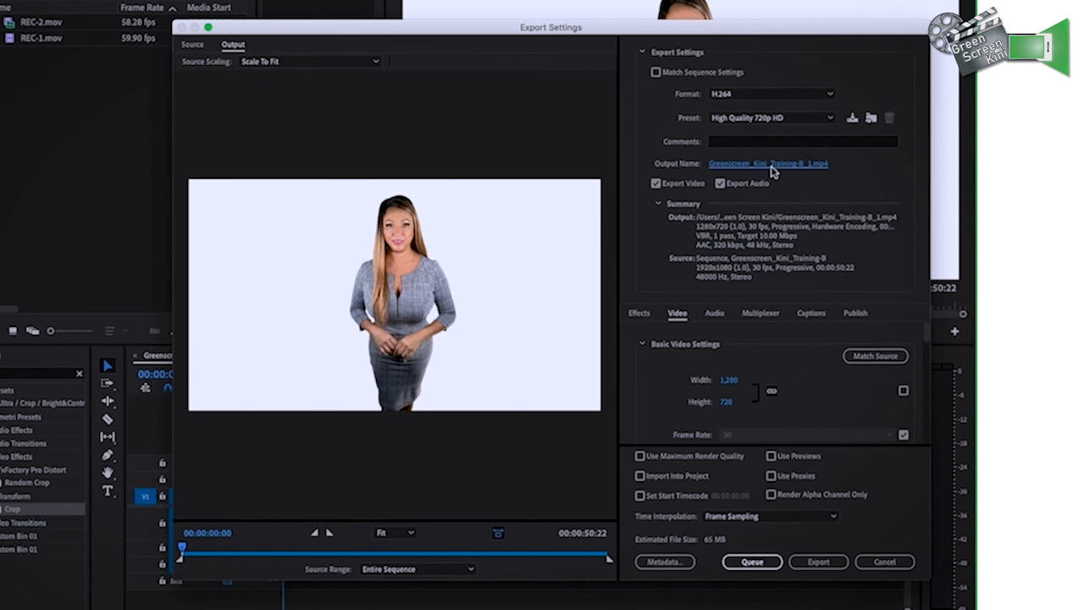
pyautogui.click(770, 166)
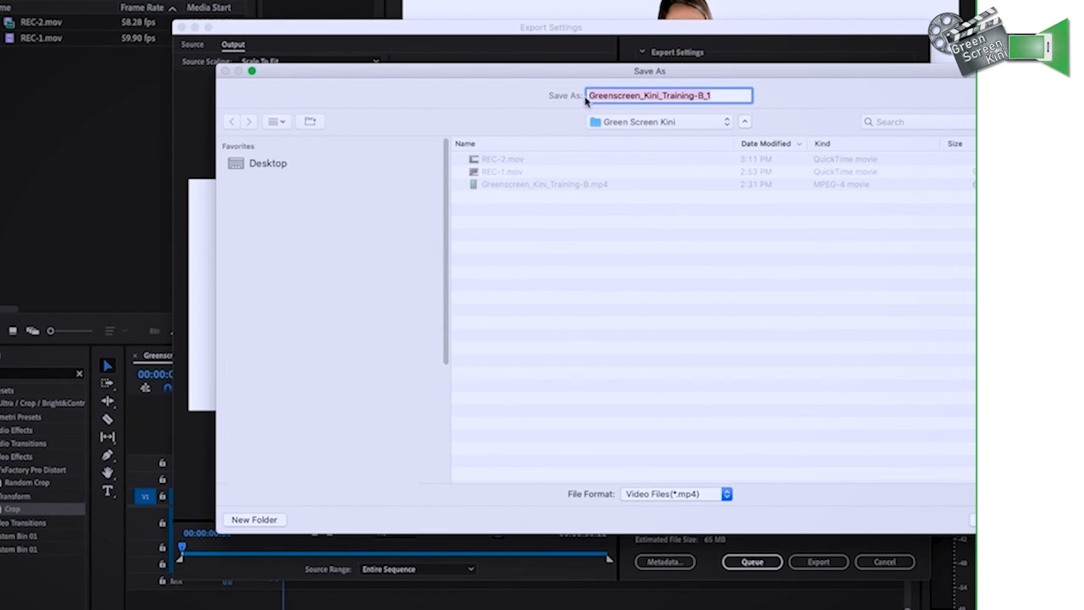
pyautogui.click(587, 95)
pyautogui.write('FINAL_')
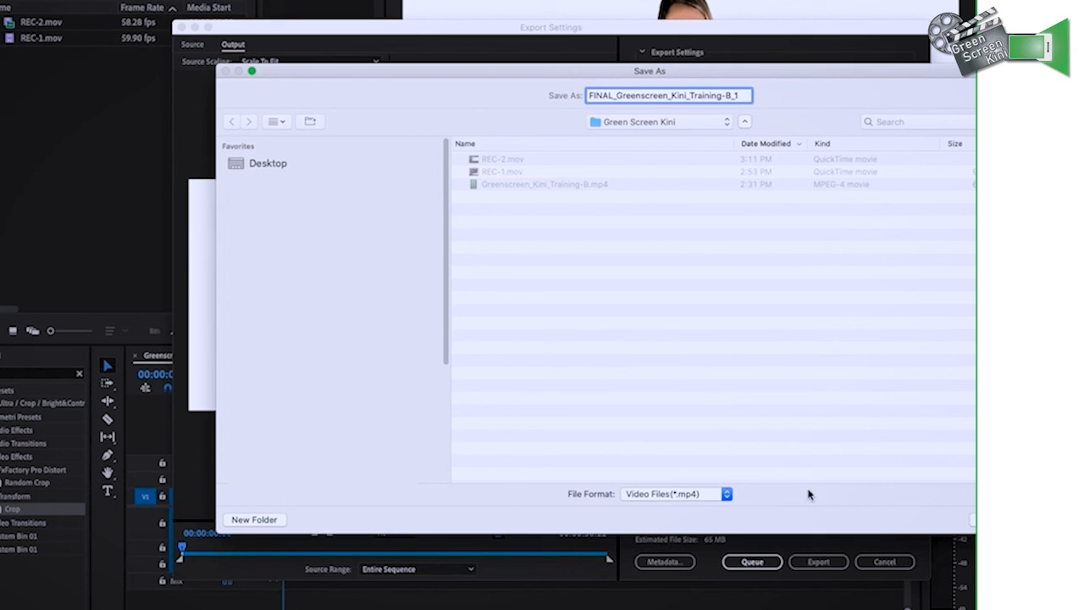
pyautogui.click(726, 496)
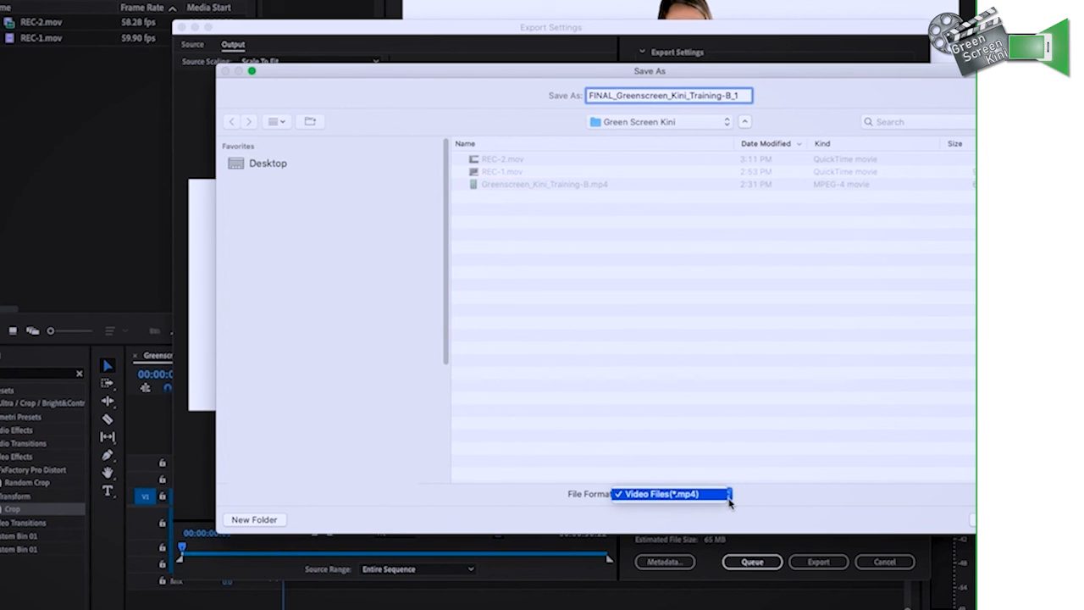
pyautogui.click(728, 498)
pyautogui.click(730, 498)
pyautogui.moveTo(901, 69); pyautogui.dragTo(779, 51)
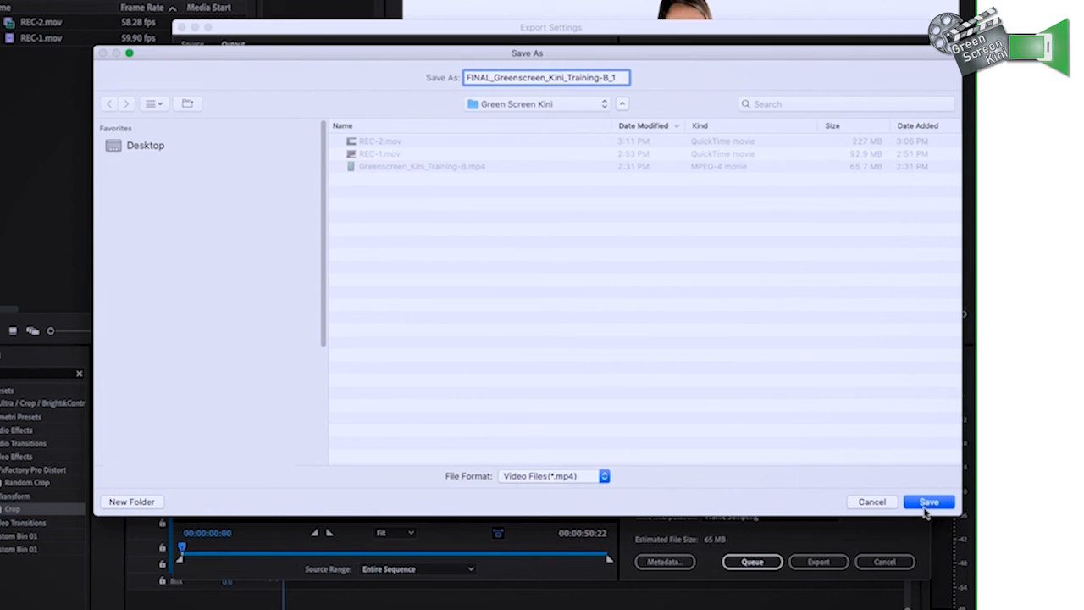
pyautogui.click(928, 505)
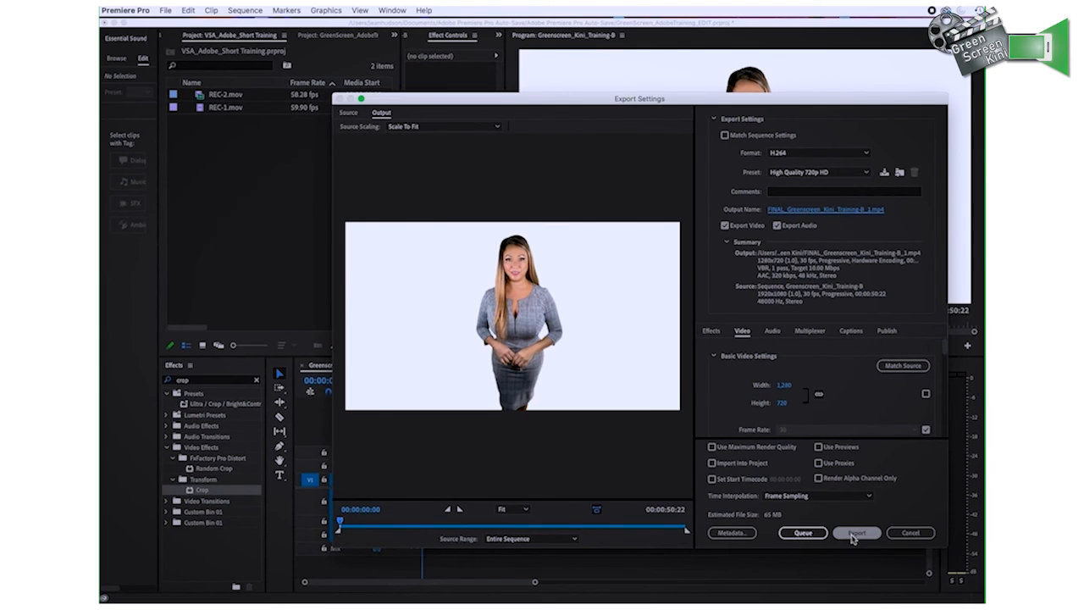
# Export the video, then locate the exported file and play it in QuickTime Player
pyautogui.click(818, 562)
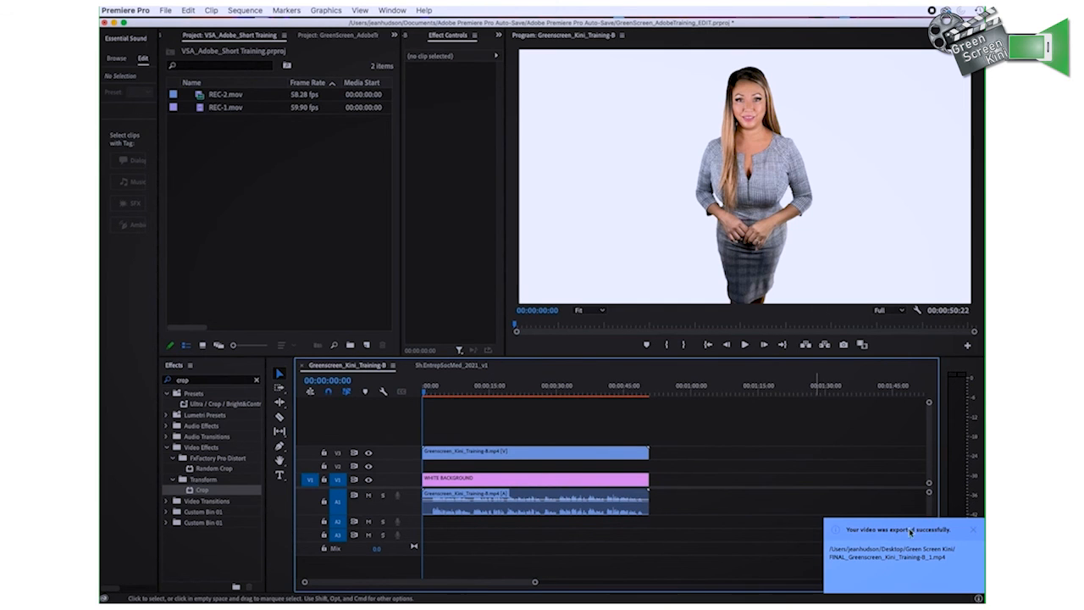
pyautogui.click(889, 552)
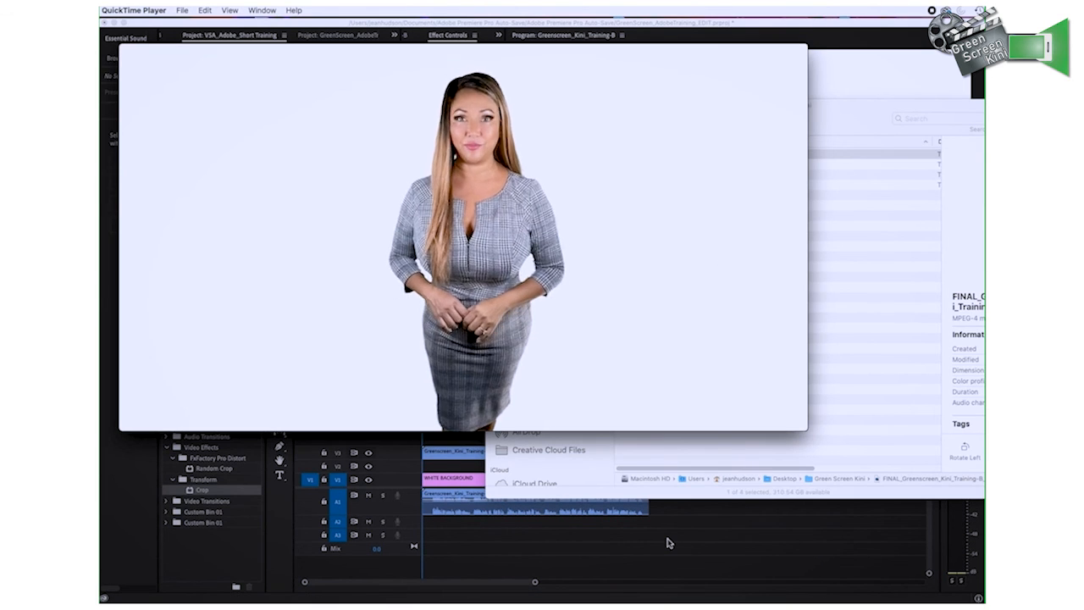